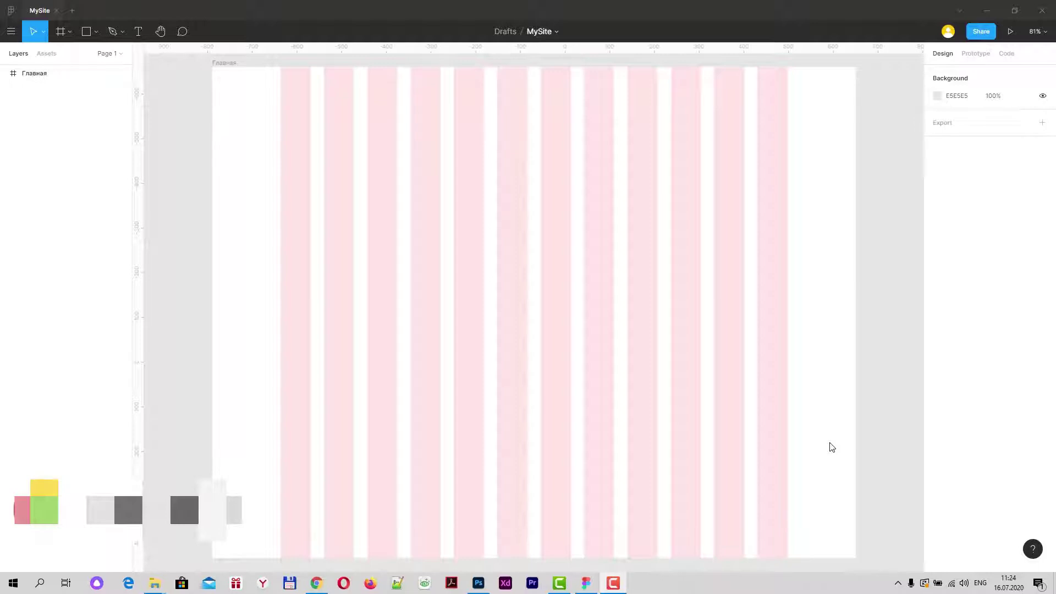
# Step: Reveal the Pen and Pencil options from the Pen tool's dropdown arrow
pyautogui.click(124, 33)
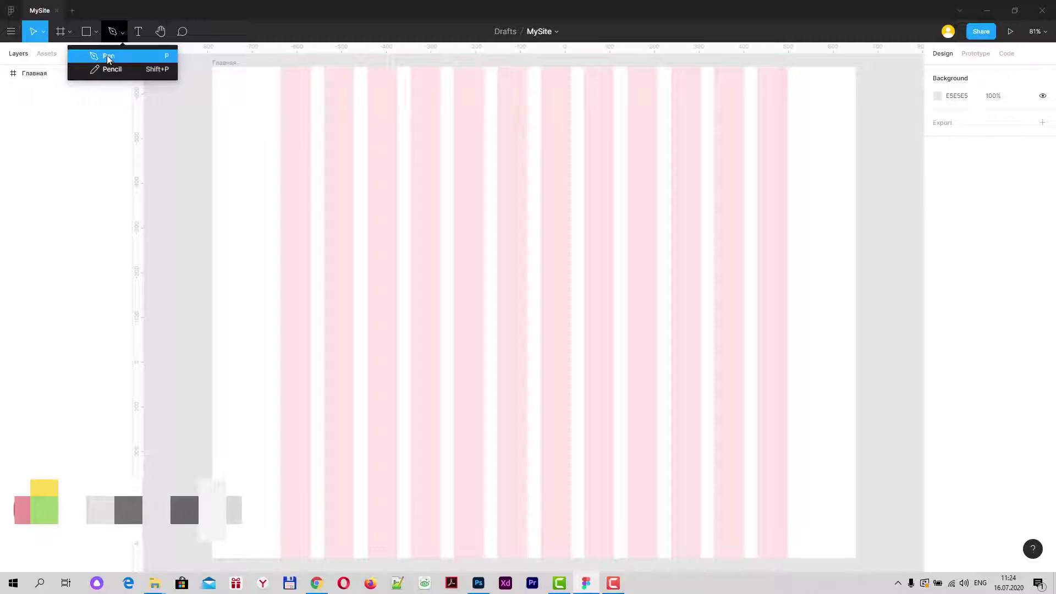
# Step: Draw Vector 1, a closed four-corner tilted square, with the Pen and finish editing
pyautogui.click(108, 57)
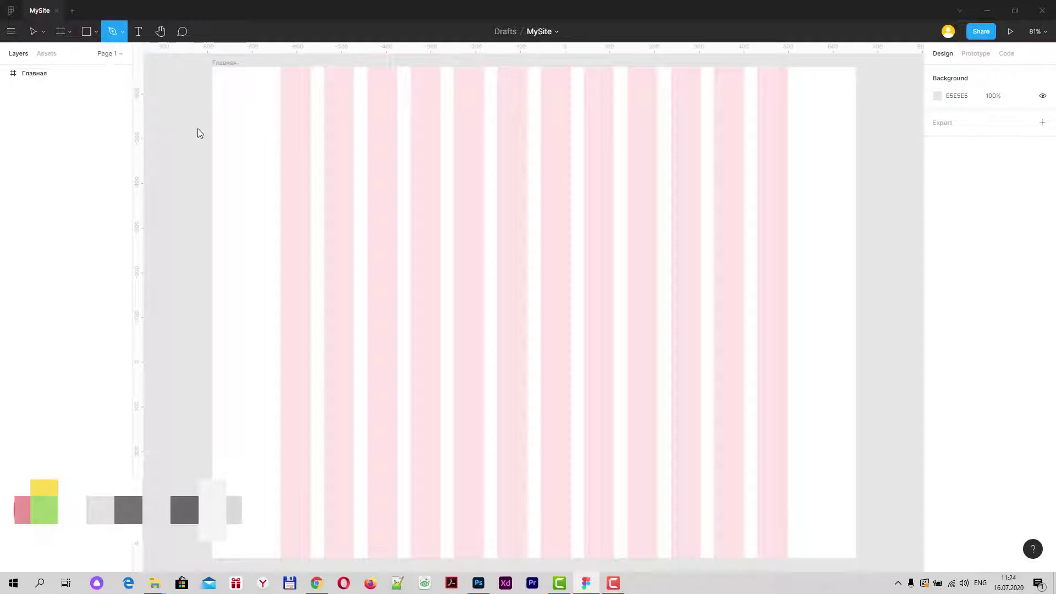
pyautogui.click(317, 159)
pyautogui.click(405, 112)
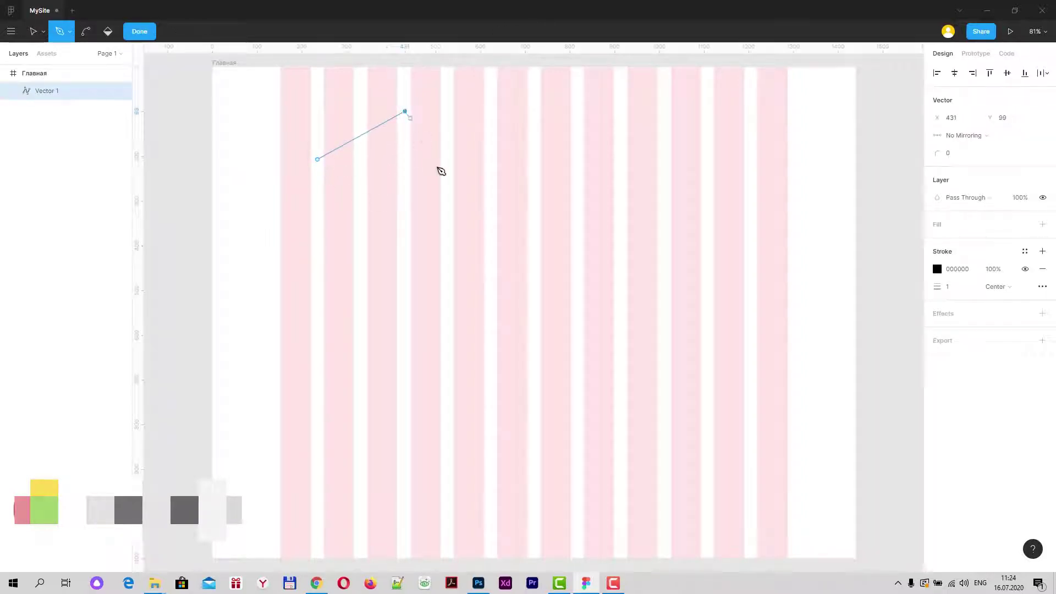
pyautogui.click(473, 212)
pyautogui.click(413, 276)
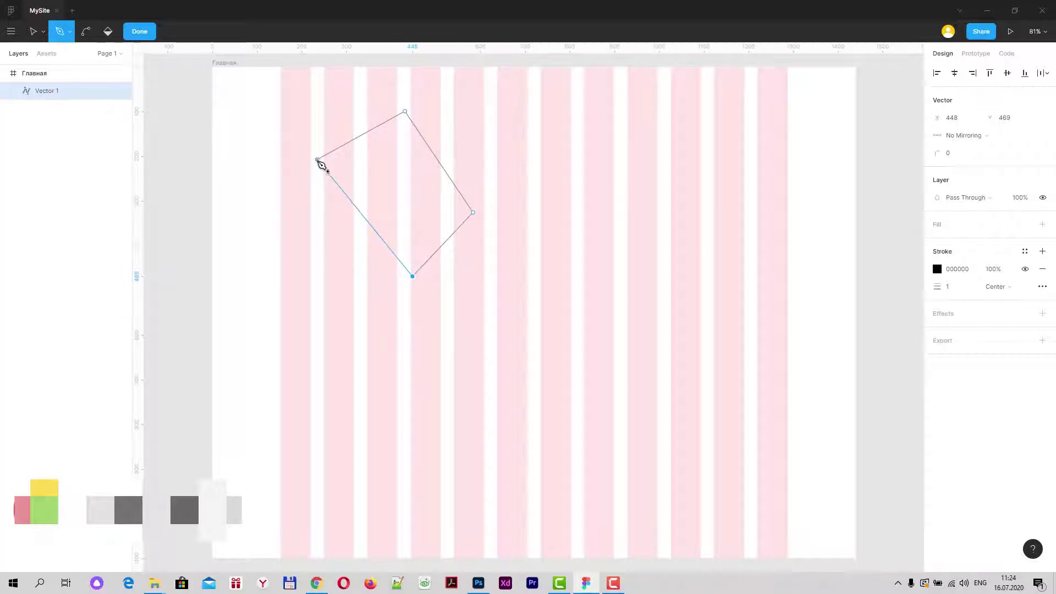
pyautogui.click(318, 161)
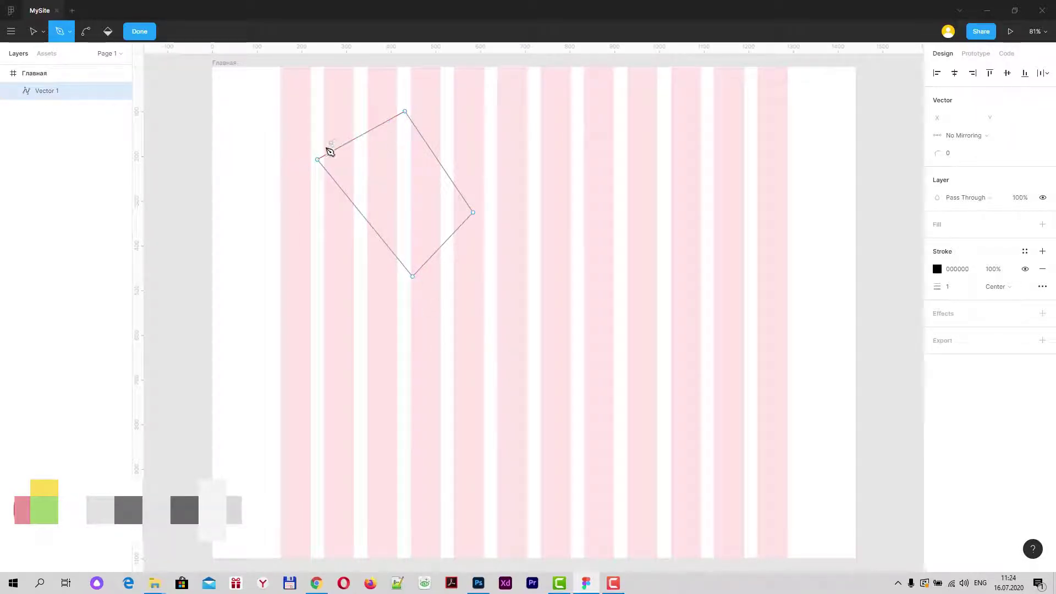
pyautogui.click(142, 33)
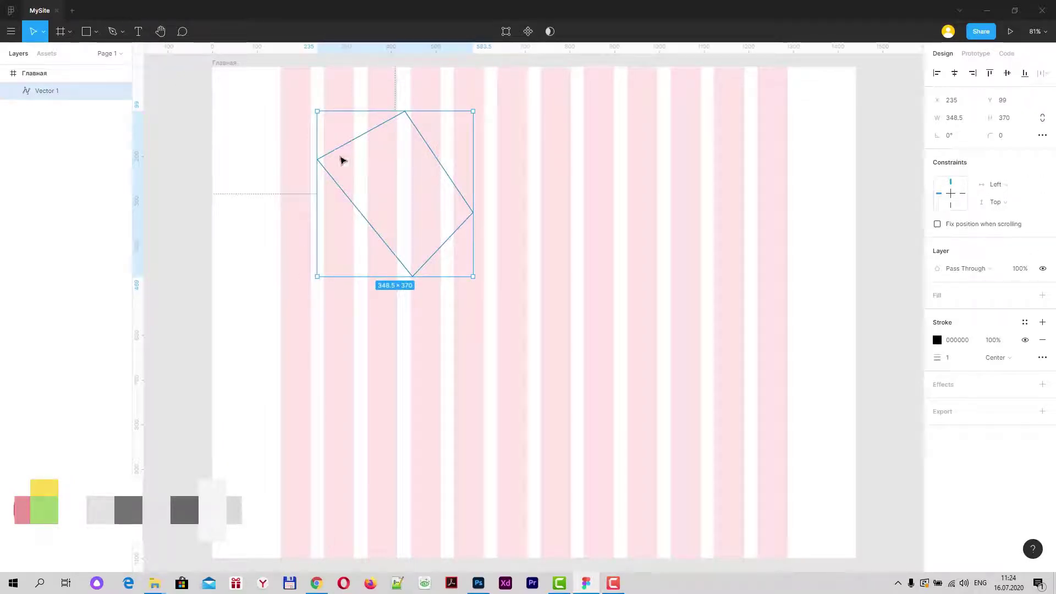
# Step: Drag Vector 1 around the frame, then delete it
pyautogui.moveTo(412, 197); pyautogui.dragTo(426, 239)
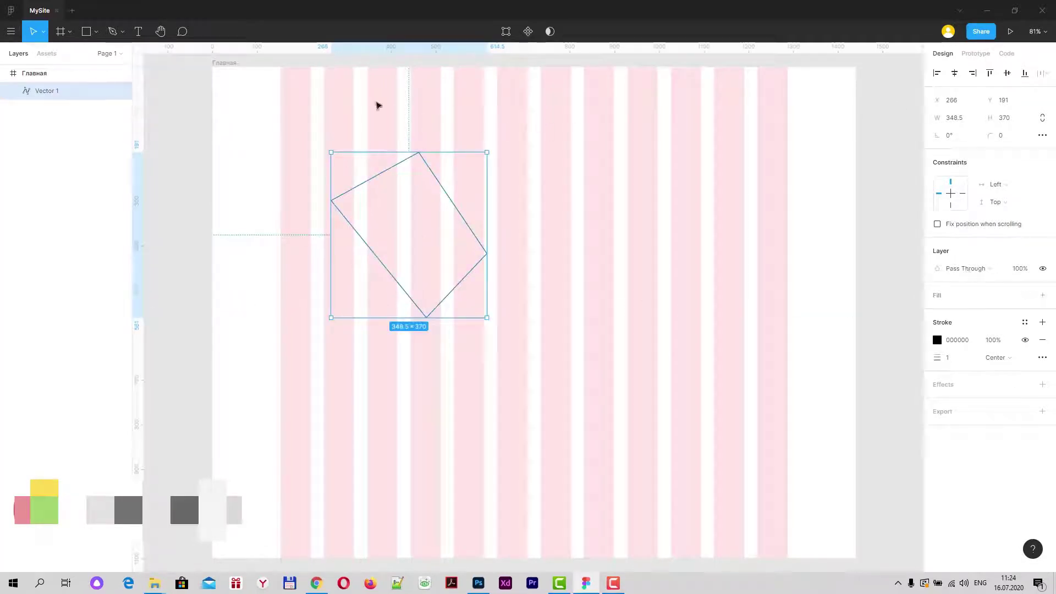
pyautogui.click(95, 34)
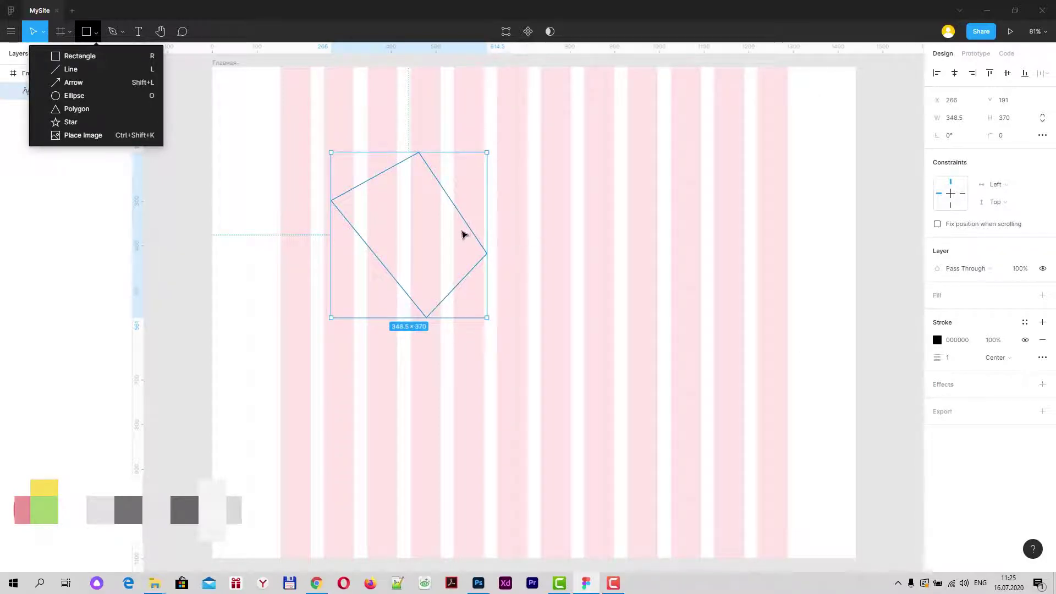
pyautogui.moveTo(462, 235); pyautogui.dragTo(459, 255)
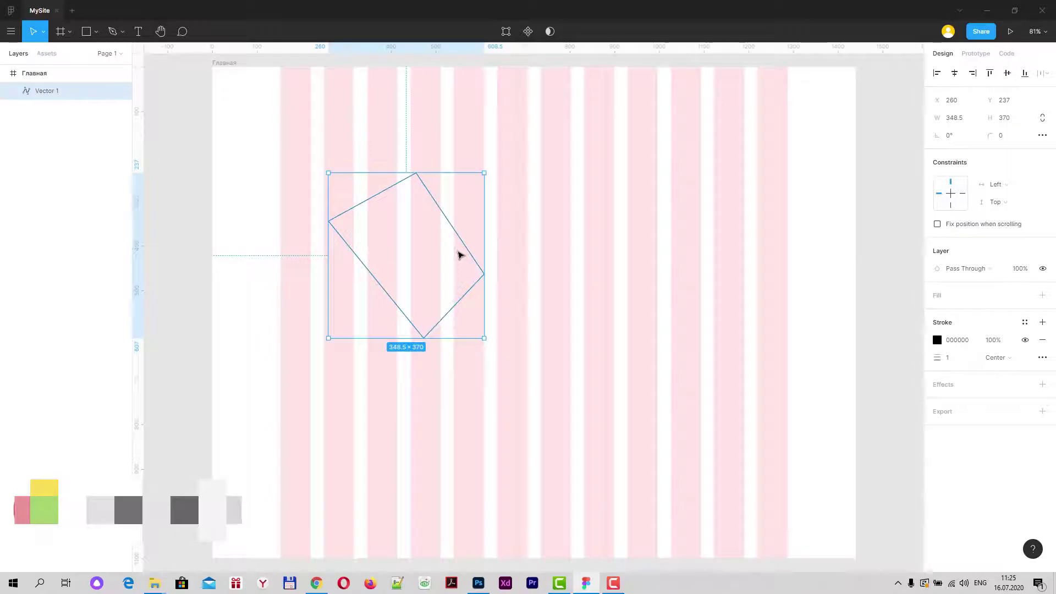
pyautogui.moveTo(443, 243); pyautogui.dragTo(452, 226)
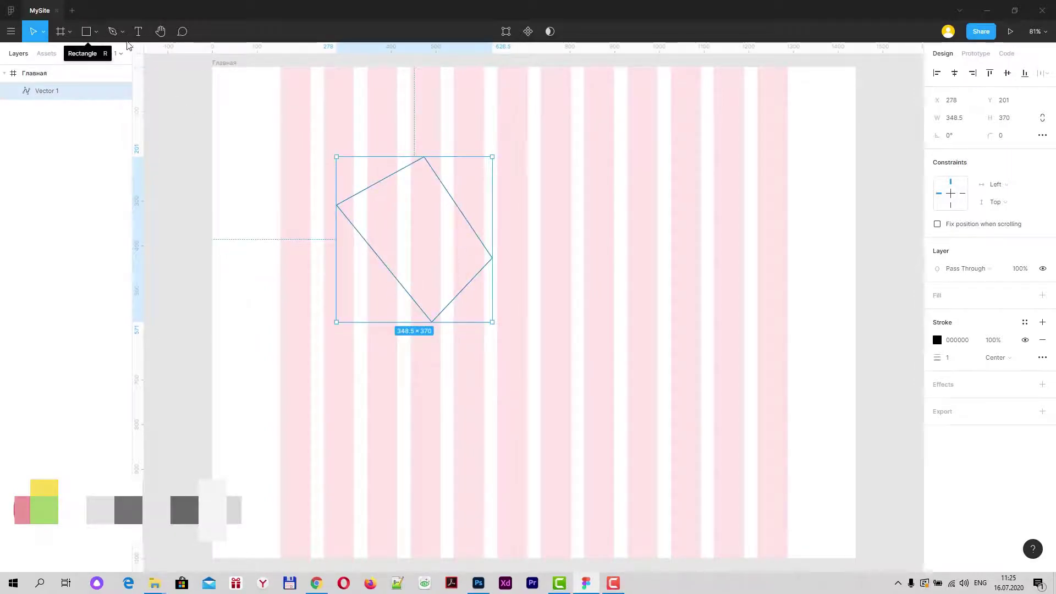
pyautogui.press('Delete')
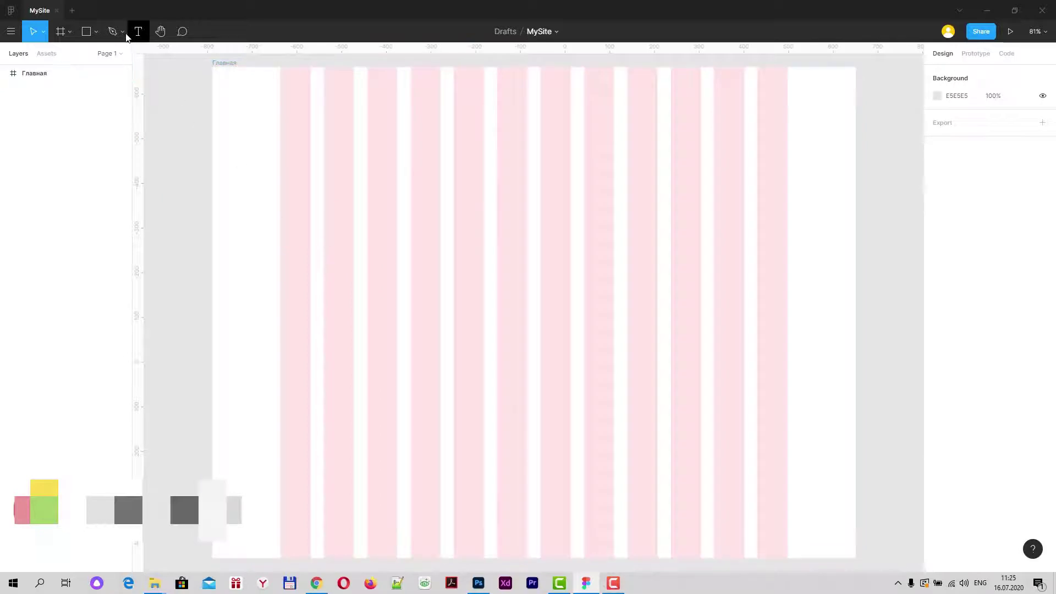
# Step: Draw an open seven-point, three-peak zigzag with the Pen across the frame's left half
pyautogui.click(123, 33)
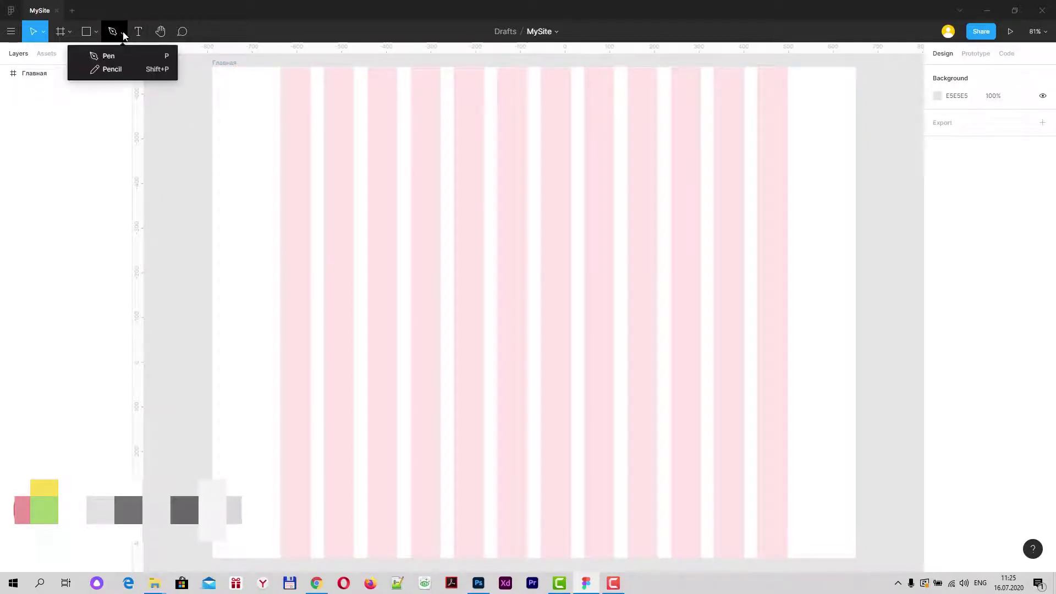
pyautogui.click(111, 57)
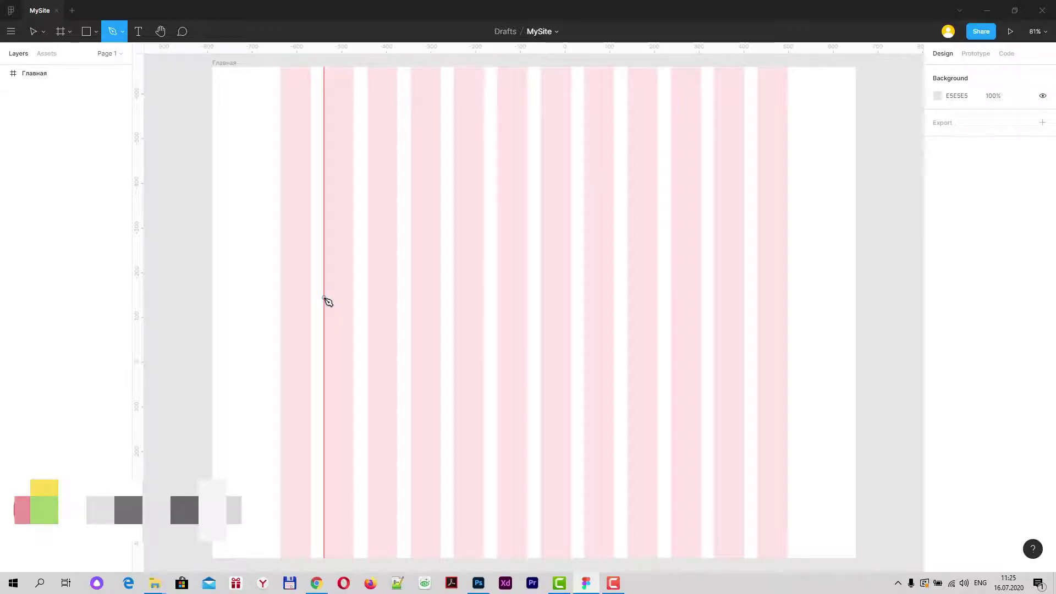
pyautogui.click(324, 297)
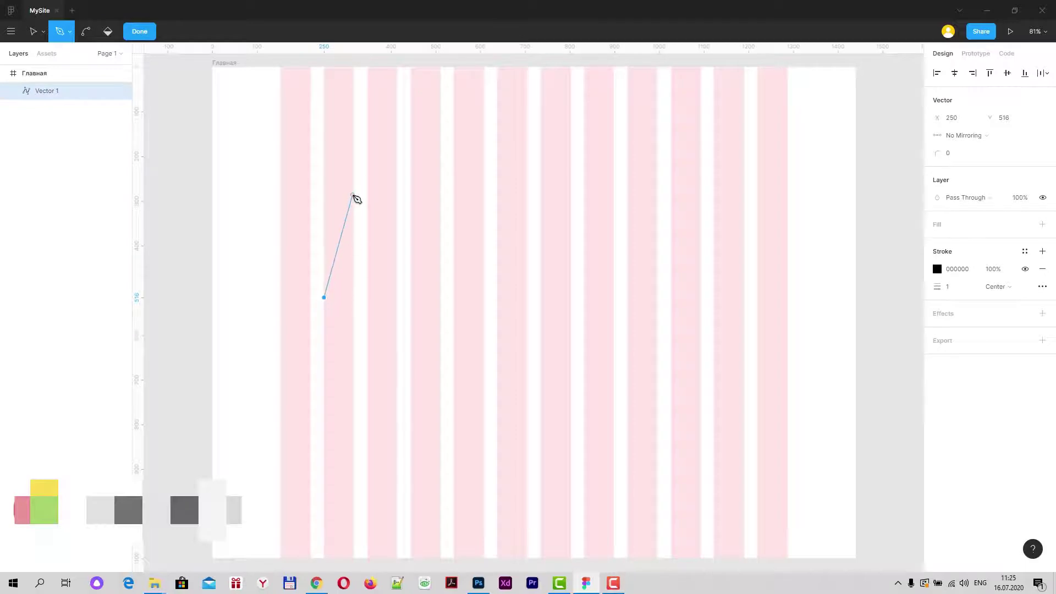
pyautogui.click(353, 195)
pyautogui.click(366, 258)
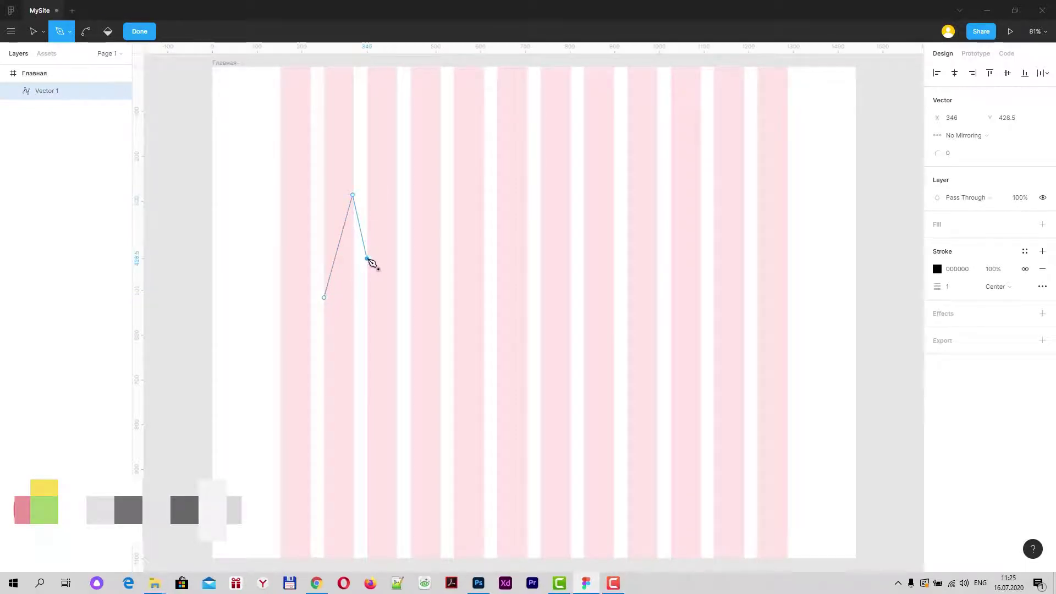
pyautogui.click(397, 178)
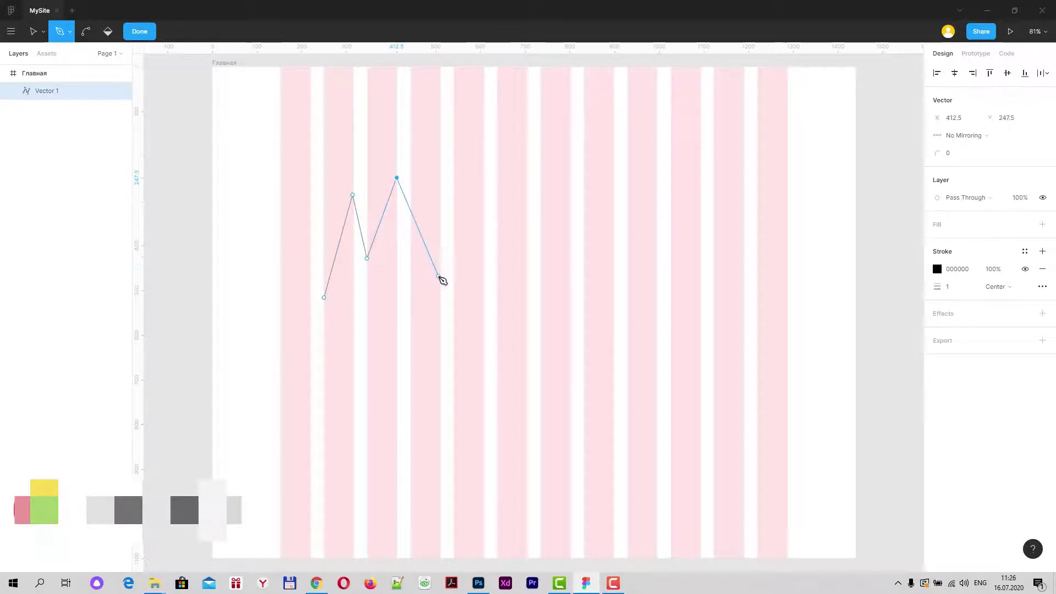
pyautogui.click(440, 277)
pyautogui.click(484, 175)
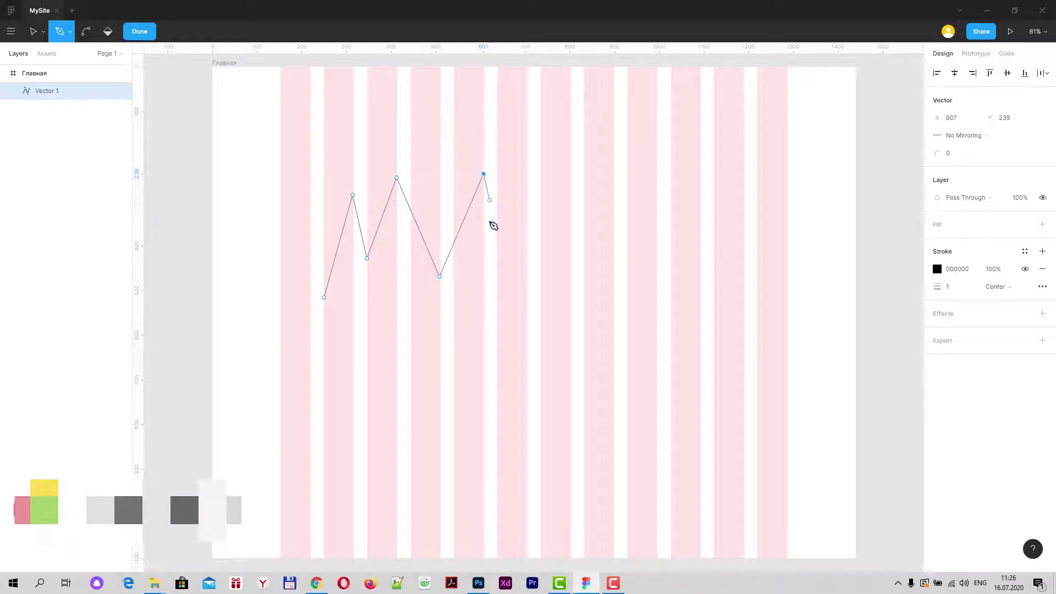
pyautogui.click(526, 293)
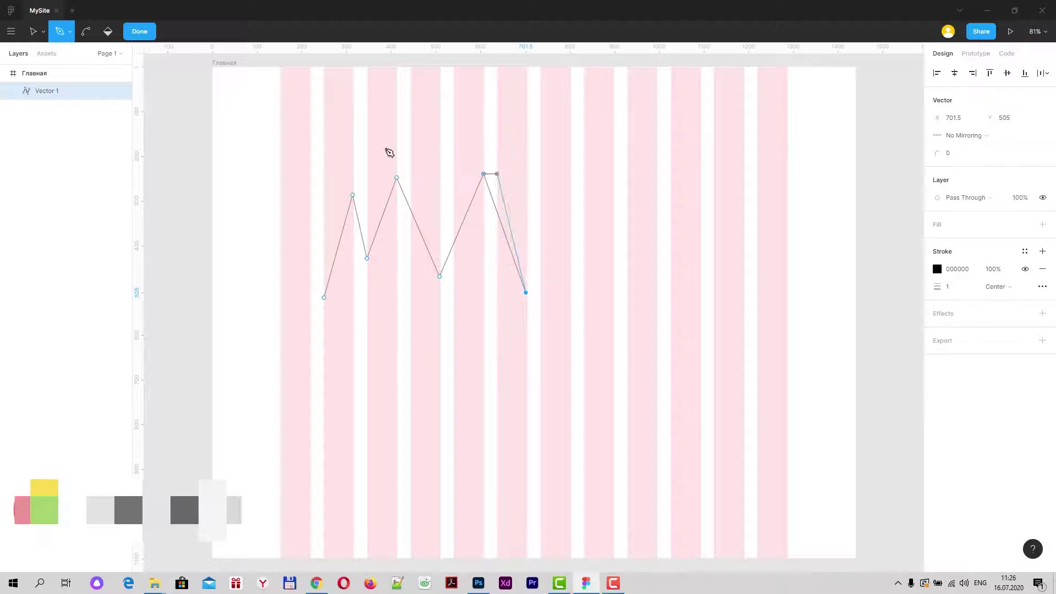
pyautogui.click(139, 33)
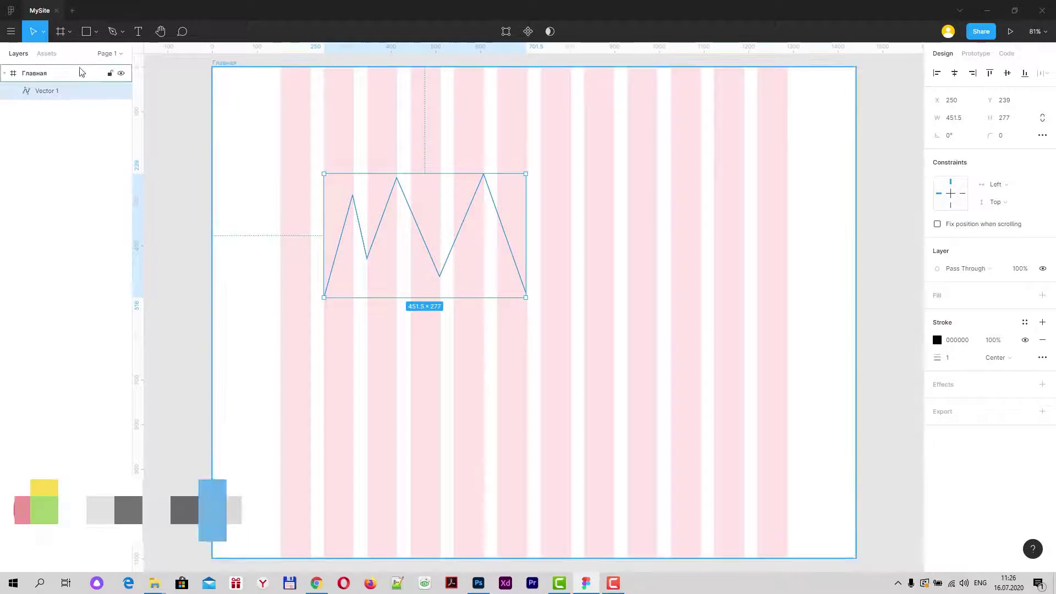
# Step: Draw Vector 2, a two-peak zigzag right of Vector 1, with the Pen
pyautogui.click(113, 31)
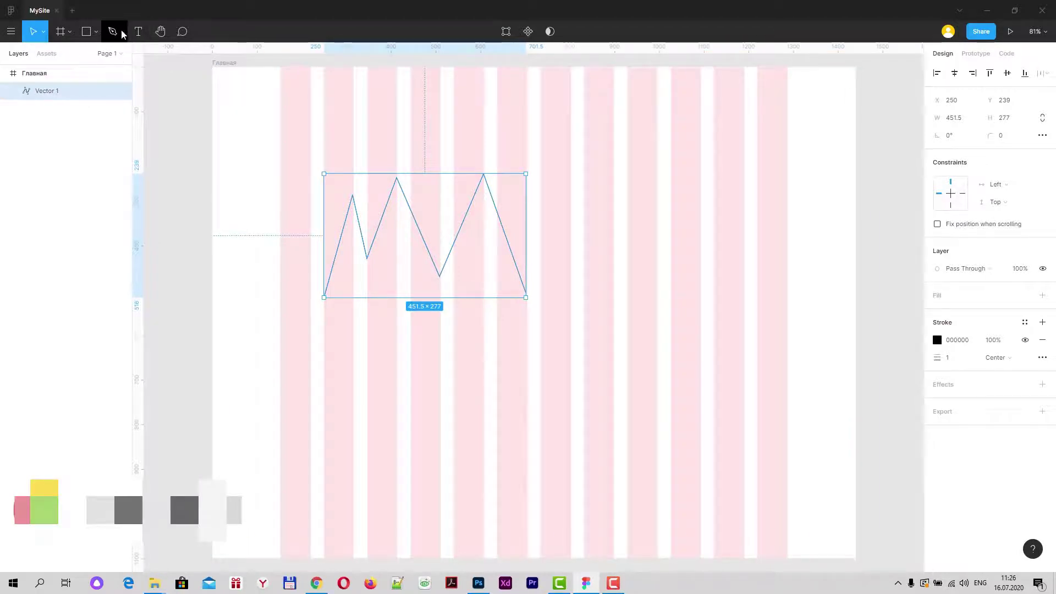
pyautogui.click(122, 34)
pyautogui.click(115, 55)
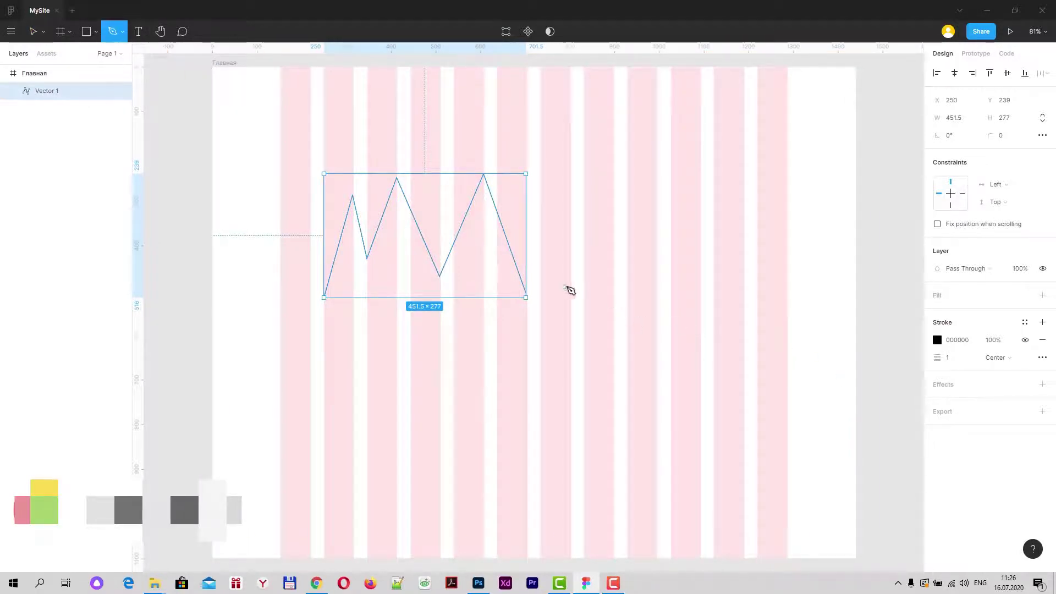
pyautogui.click(567, 286)
pyautogui.click(595, 193)
pyautogui.click(623, 275)
pyautogui.click(653, 202)
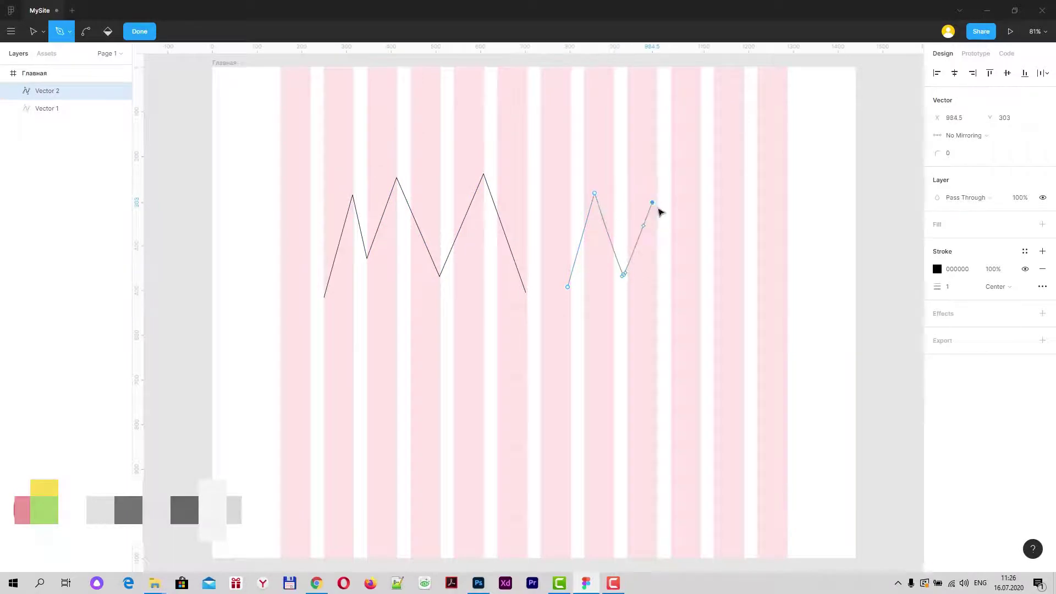
pyautogui.click(708, 290)
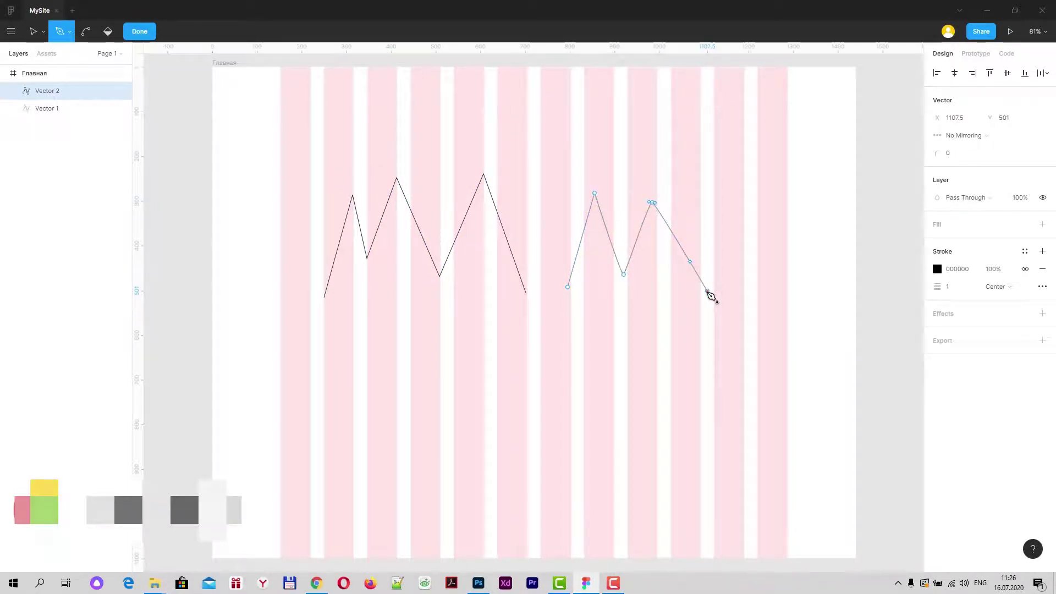
pyautogui.press('Escape')
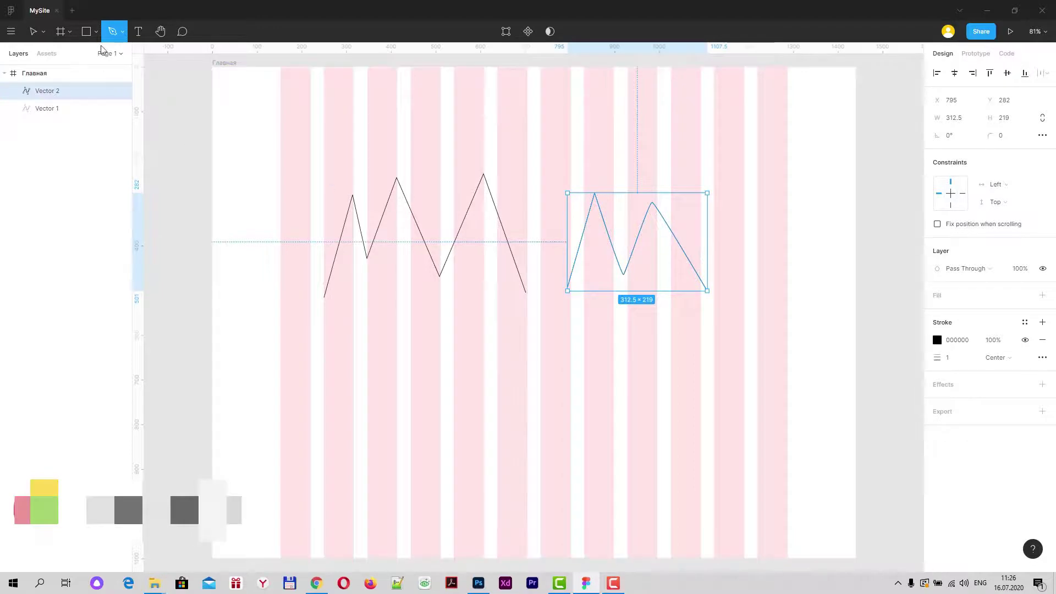
# Step: Move the left zigzag up-left and the right zigzag right and down
pyautogui.click(96, 32)
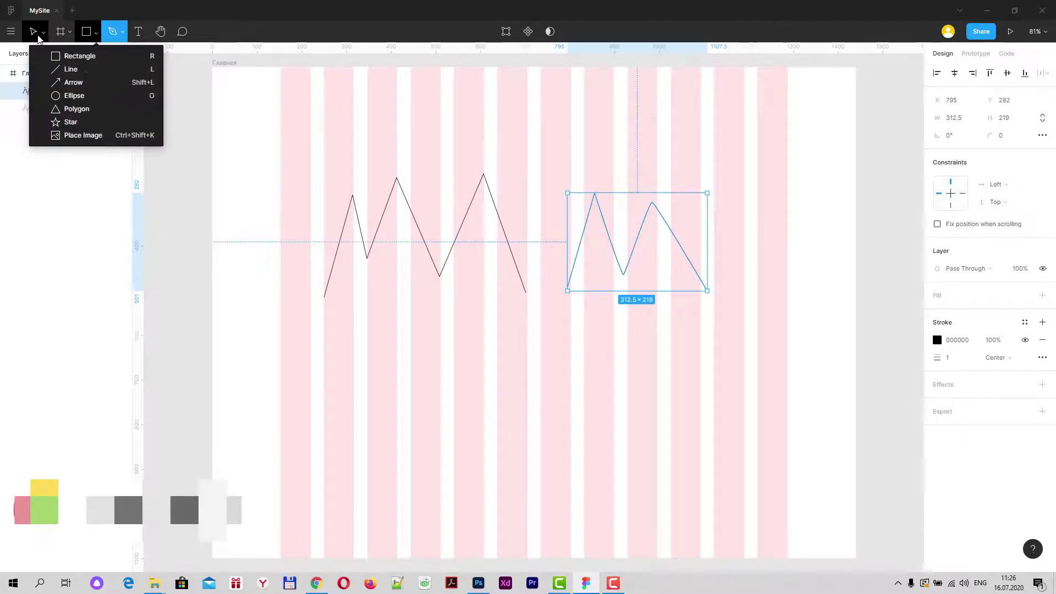
pyautogui.click(44, 34)
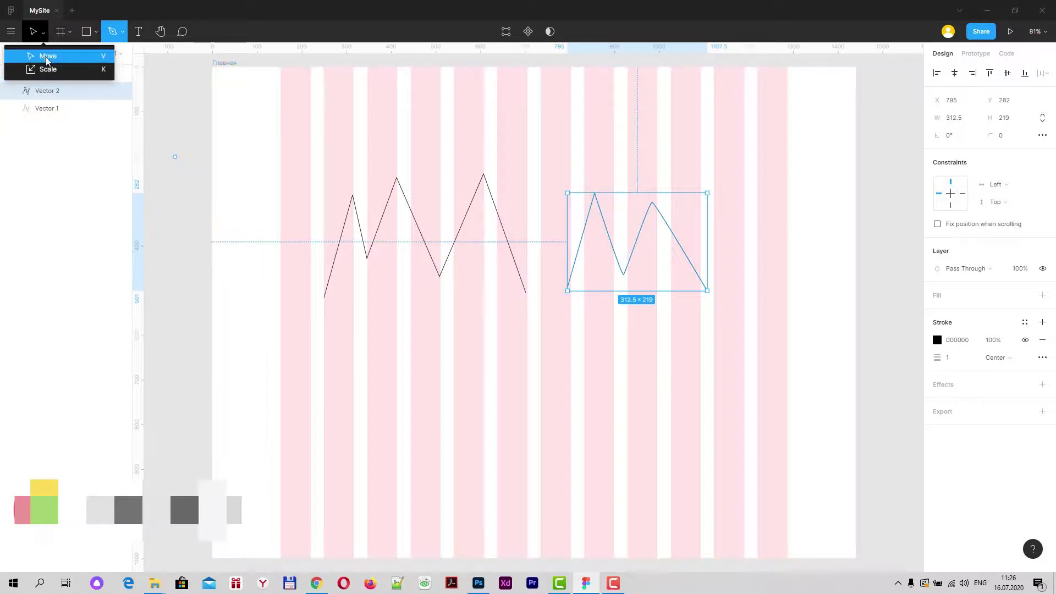
pyautogui.click(47, 61)
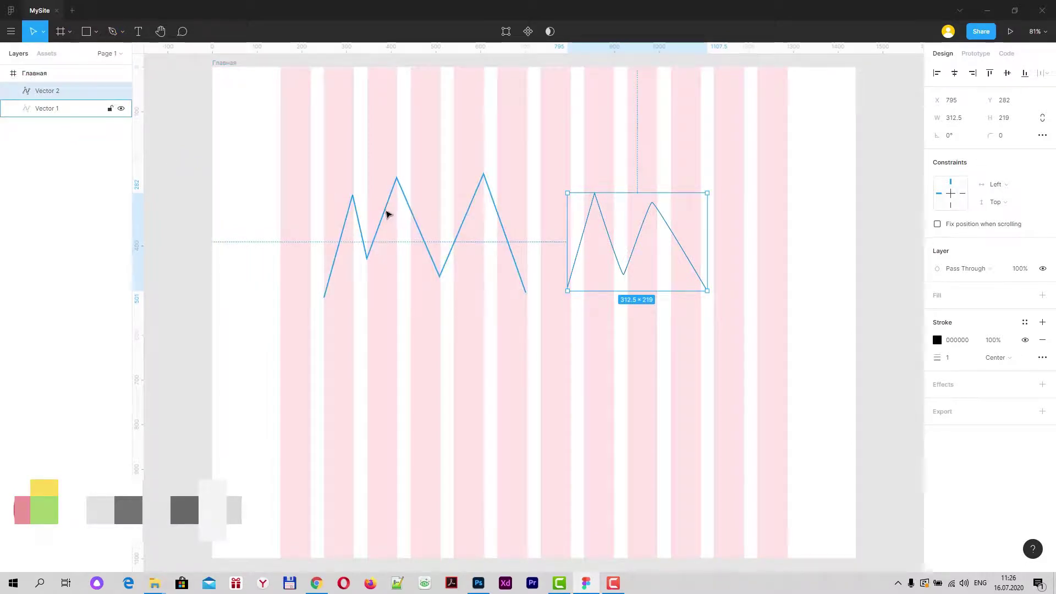
pyautogui.moveTo(383, 216); pyautogui.dragTo(368, 209)
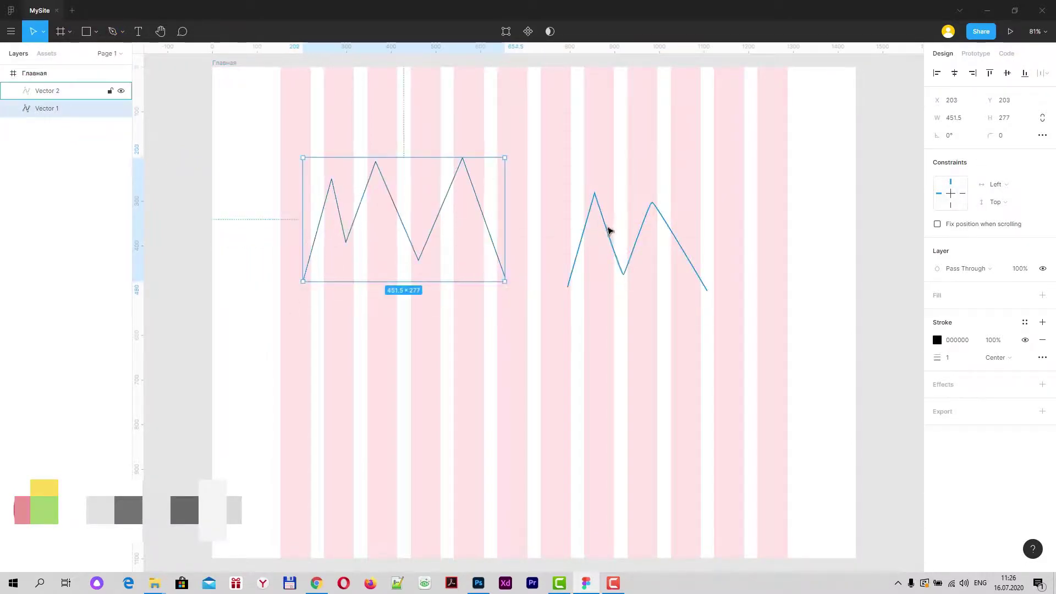
pyautogui.moveTo(607, 228); pyautogui.dragTo(638, 238)
# Step: Shrink the left zigzag slightly to 435 × 269
pyautogui.click(463, 171)
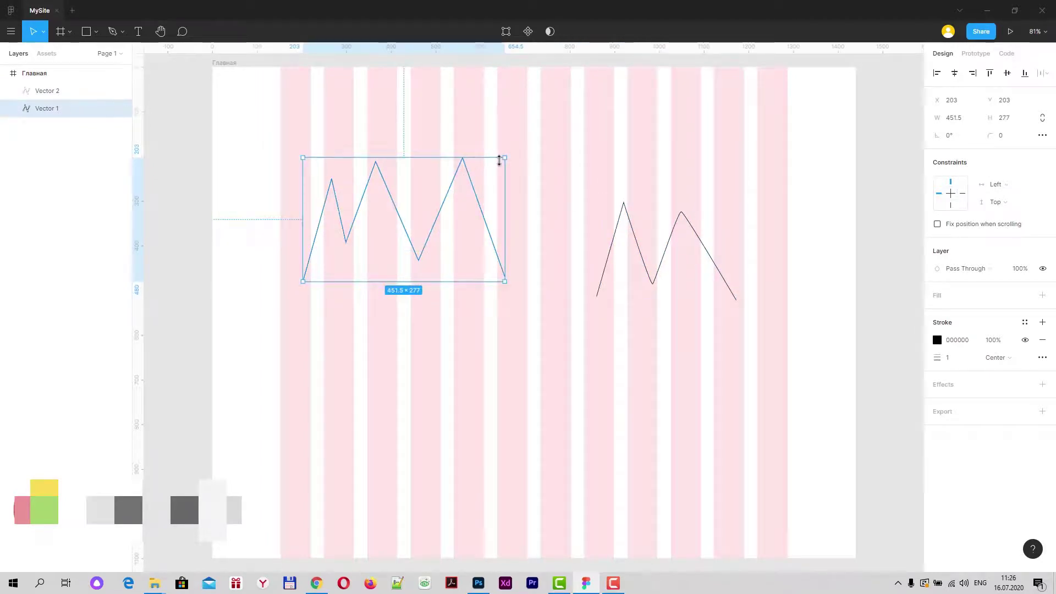
pyautogui.moveTo(502, 159); pyautogui.dragTo(496, 160)
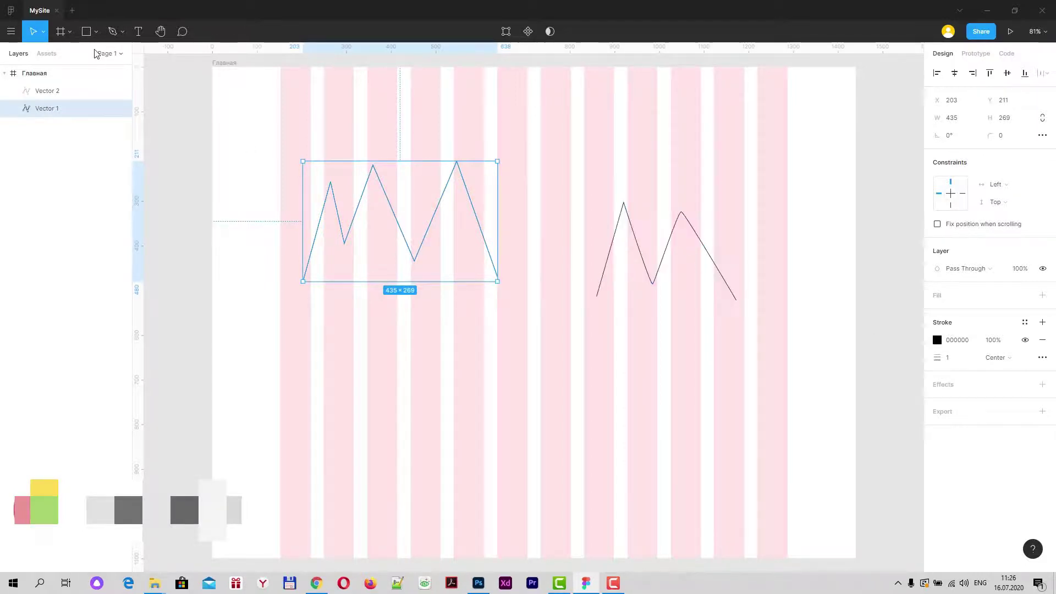
pyautogui.click(123, 32)
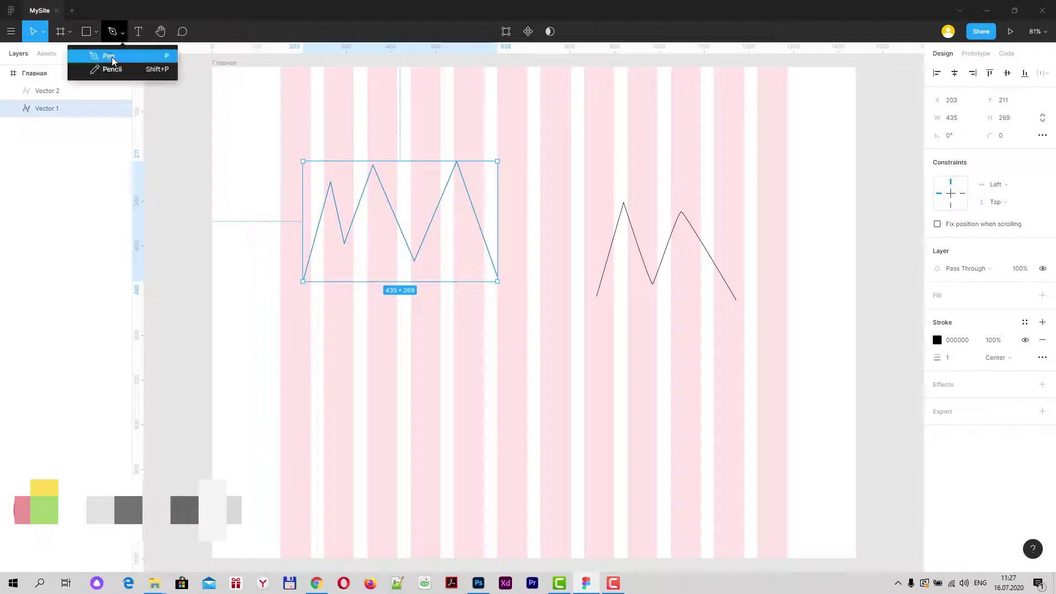
# Step: Start Vector 3 below the zigzags with straight segments forming sharp peaks
pyautogui.click(106, 52)
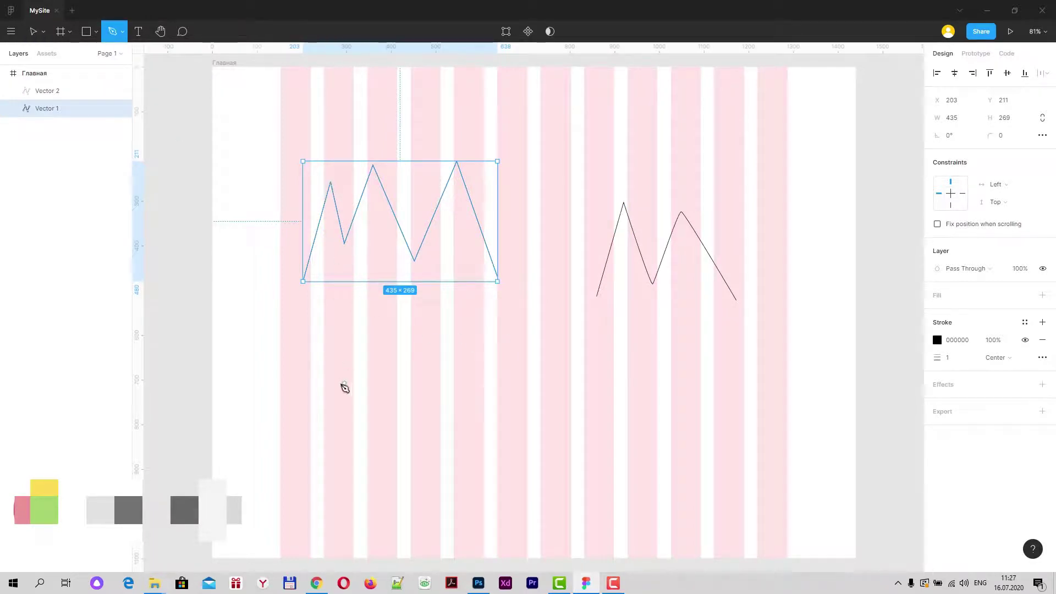
pyautogui.click(345, 385)
pyautogui.click(380, 322)
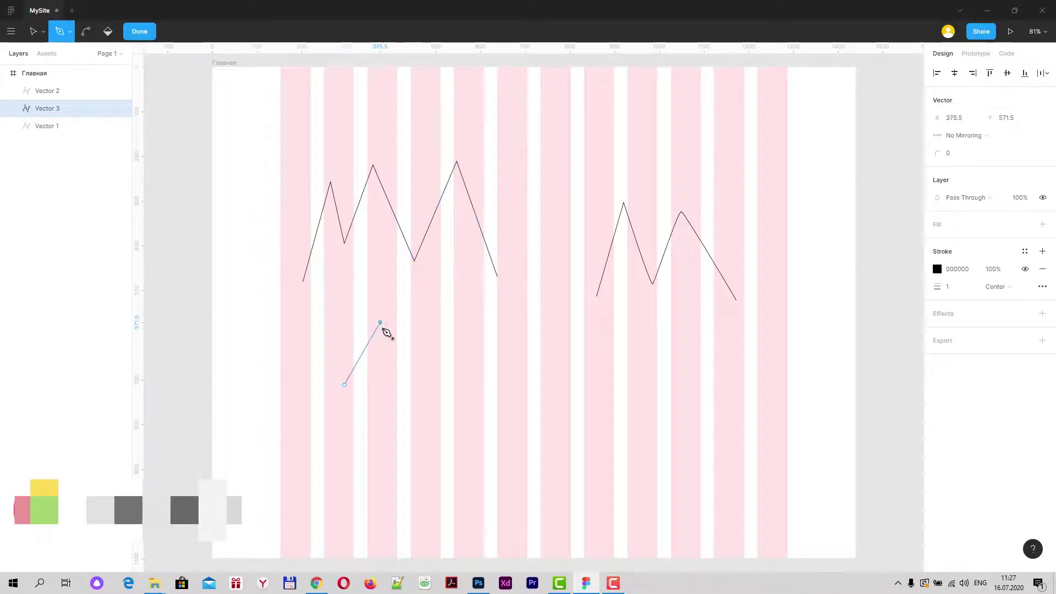
pyautogui.click(425, 402)
pyautogui.click(470, 302)
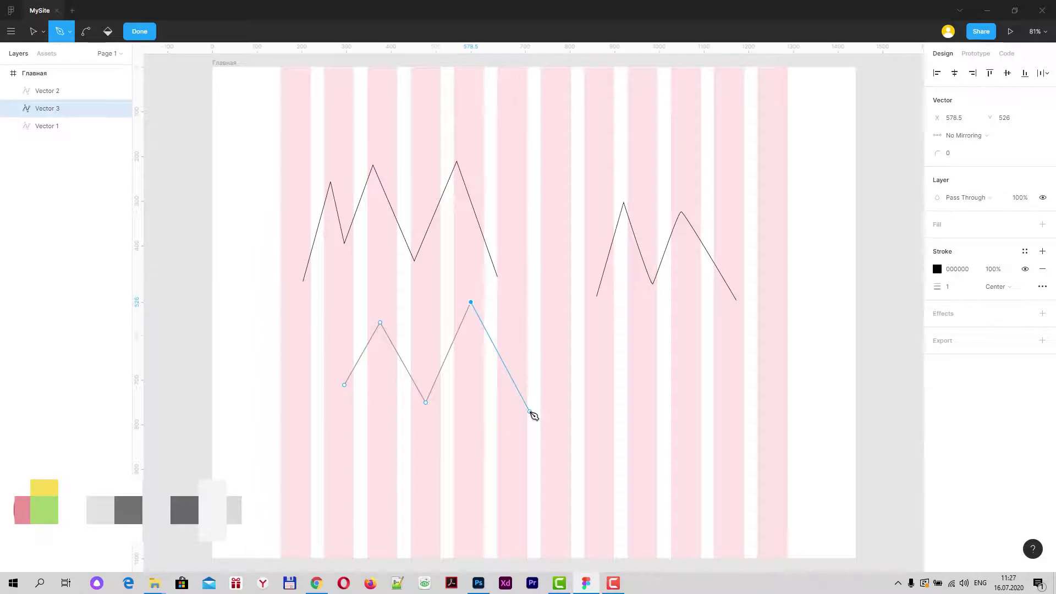
pyautogui.click(530, 412)
# Step: Continue Vector 3 with curved dips and rounded humps, reaching 947.5 × 268.88
pyautogui.moveTo(541, 419); pyautogui.dragTo(582, 403)
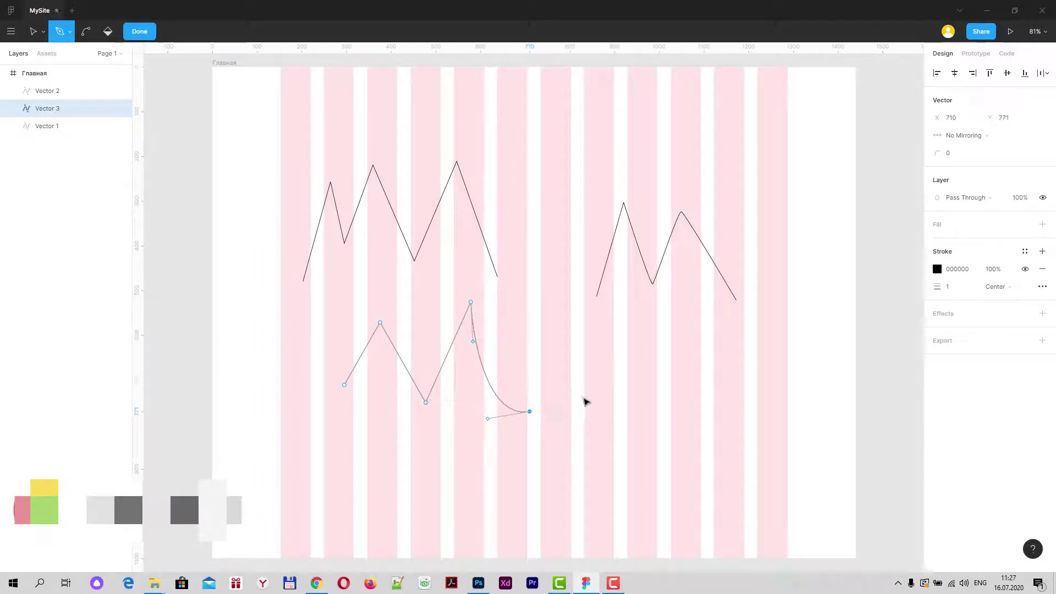
pyautogui.click(603, 316)
pyautogui.moveTo(604, 317); pyautogui.dragTo(642, 312)
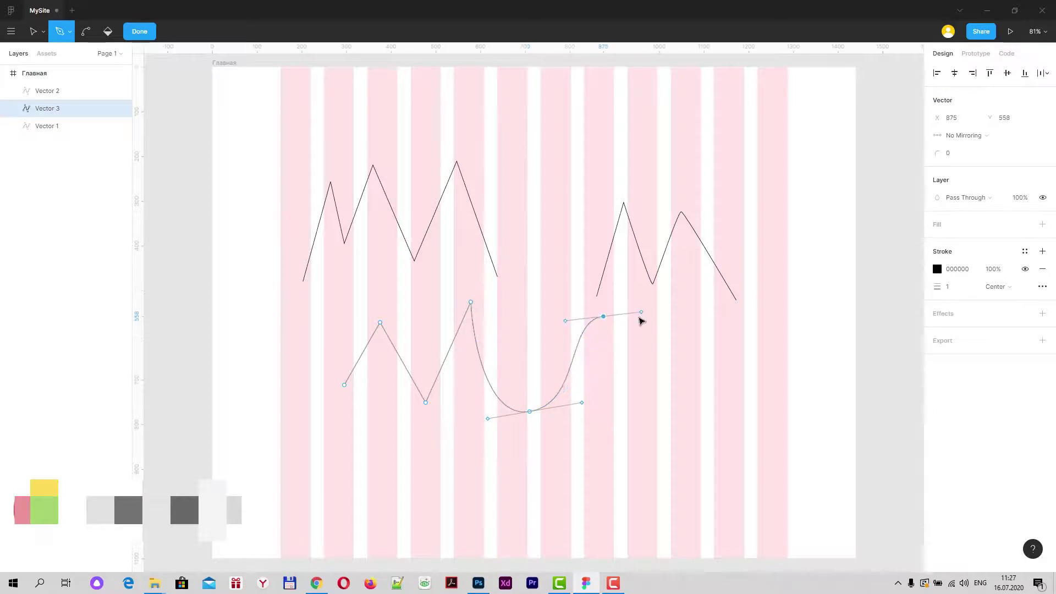
pyautogui.moveTo(659, 385)
pyautogui.mouseDown()
pyautogui.moveTo(662, 407)
pyautogui.moveTo(727, 416)
pyautogui.mouseUp()
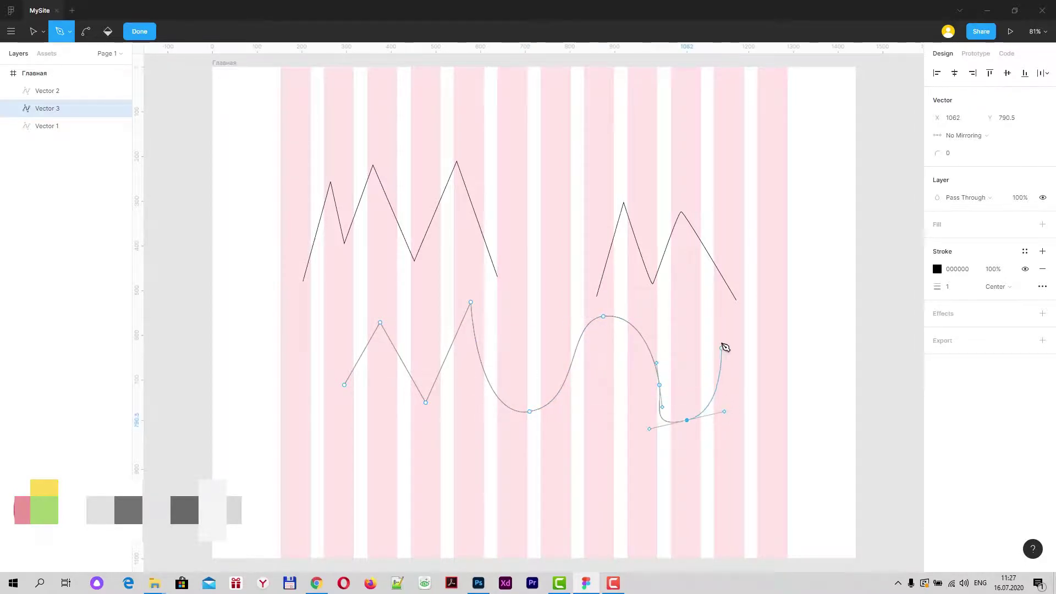
pyautogui.moveTo(721, 332); pyautogui.dragTo(752, 322)
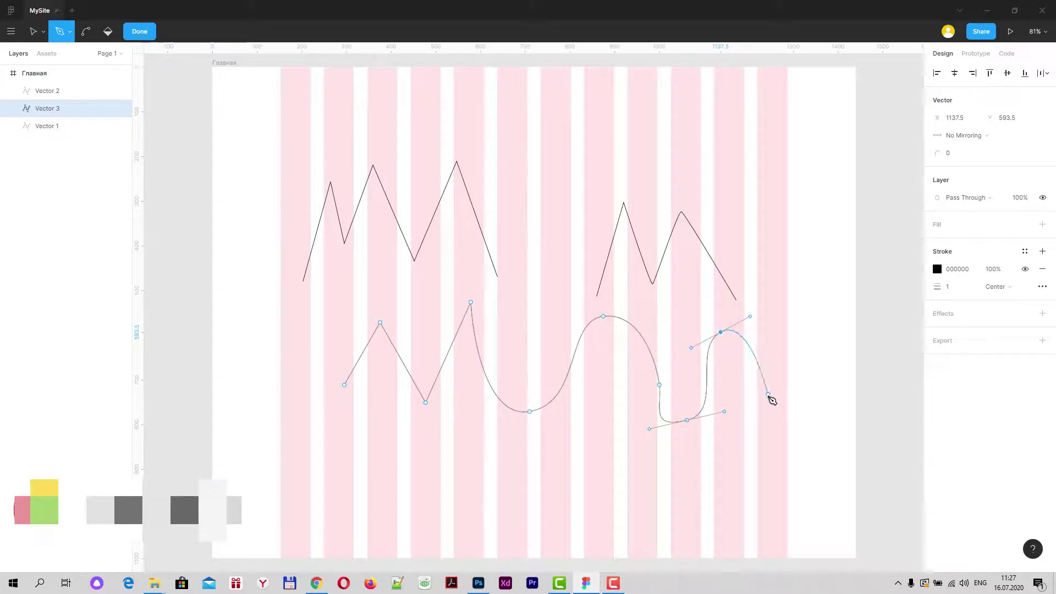
pyautogui.moveTo(767, 403); pyautogui.dragTo(770, 412)
# Step: Finish the wavy path, nudge it left, then marquee-select and delete all three vectors
pyautogui.press('Escape')
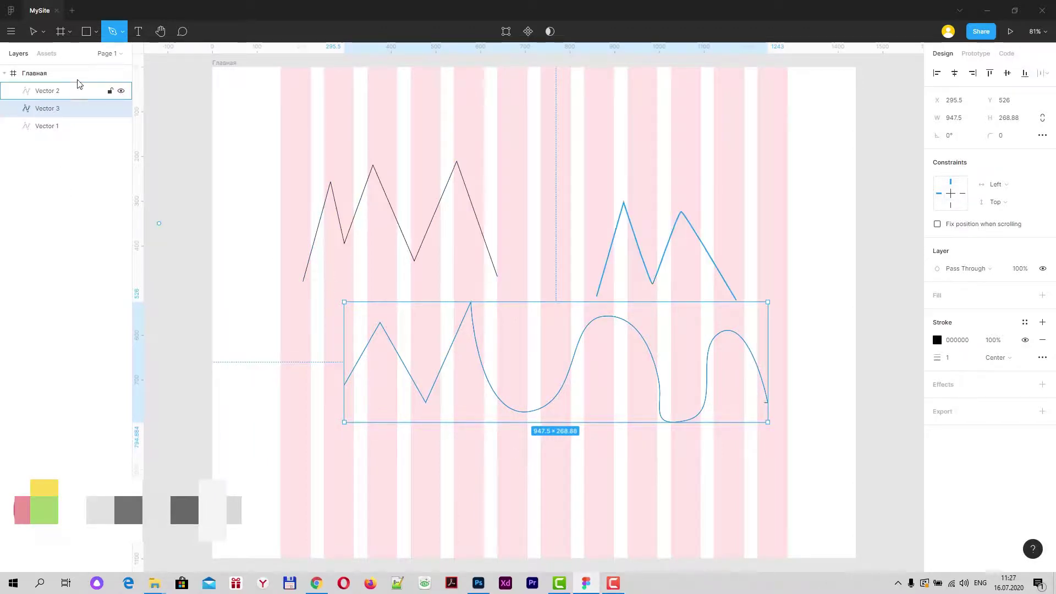
pyautogui.click(32, 33)
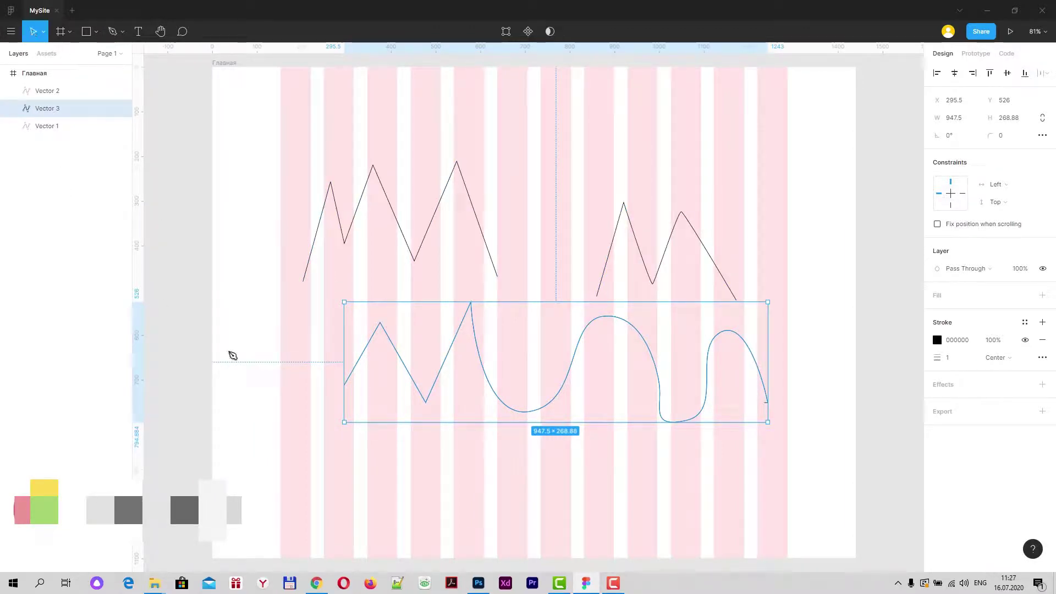
pyautogui.moveTo(438, 326); pyautogui.dragTo(415, 325)
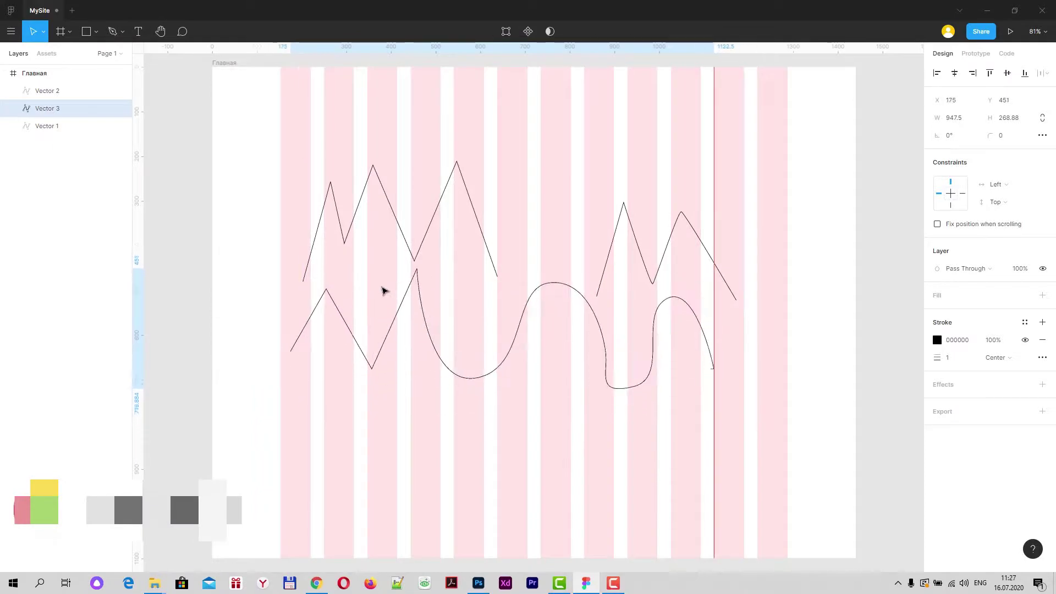
pyautogui.moveTo(179, 132); pyautogui.dragTo(820, 429)
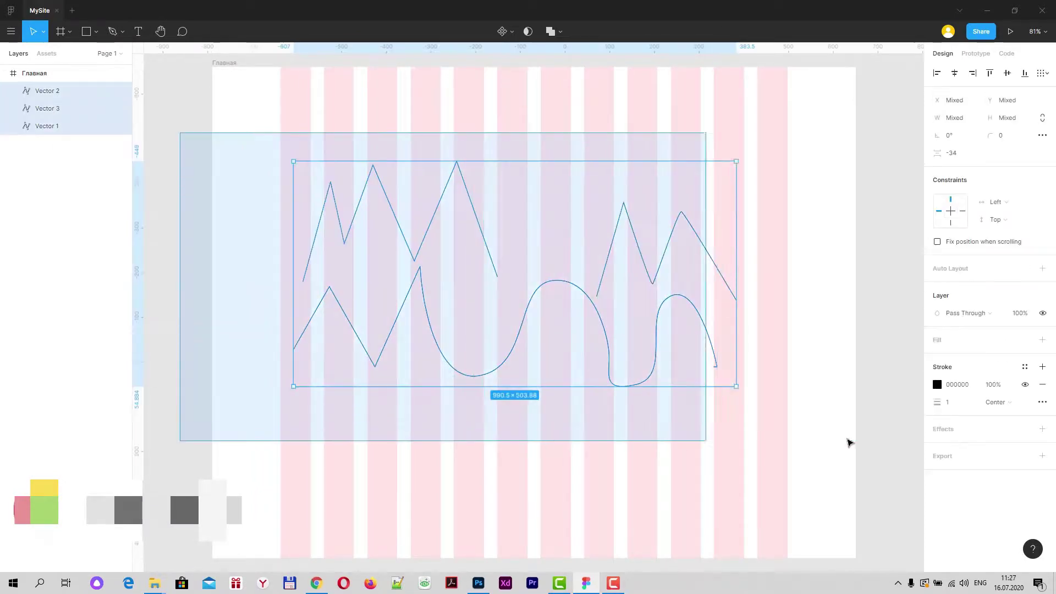
pyautogui.press('Delete')
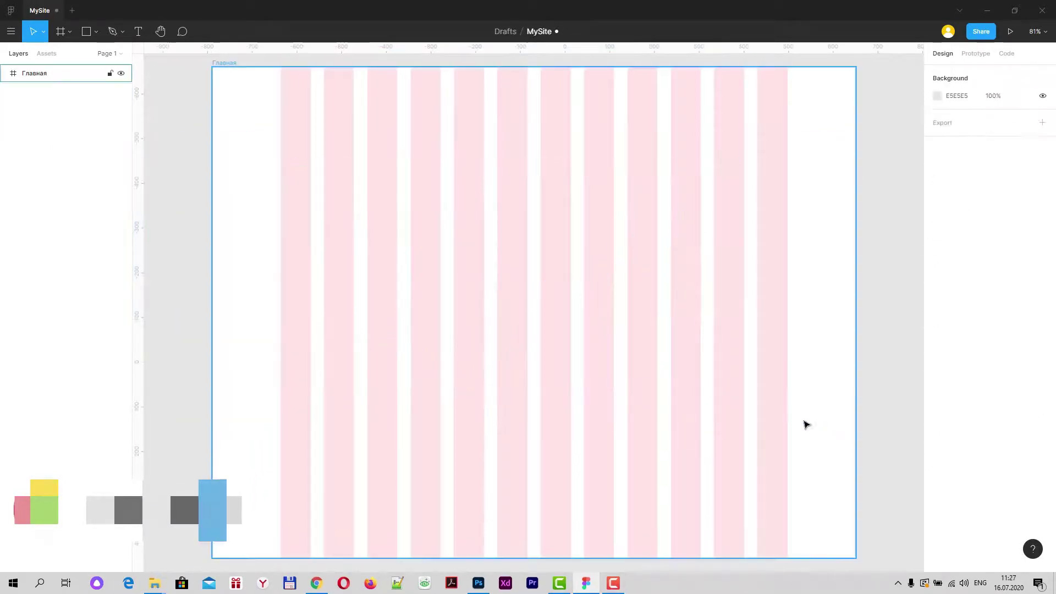
# Step: Draw a new two-peak zigzag with the Pen across the empty frame
pyautogui.click(115, 35)
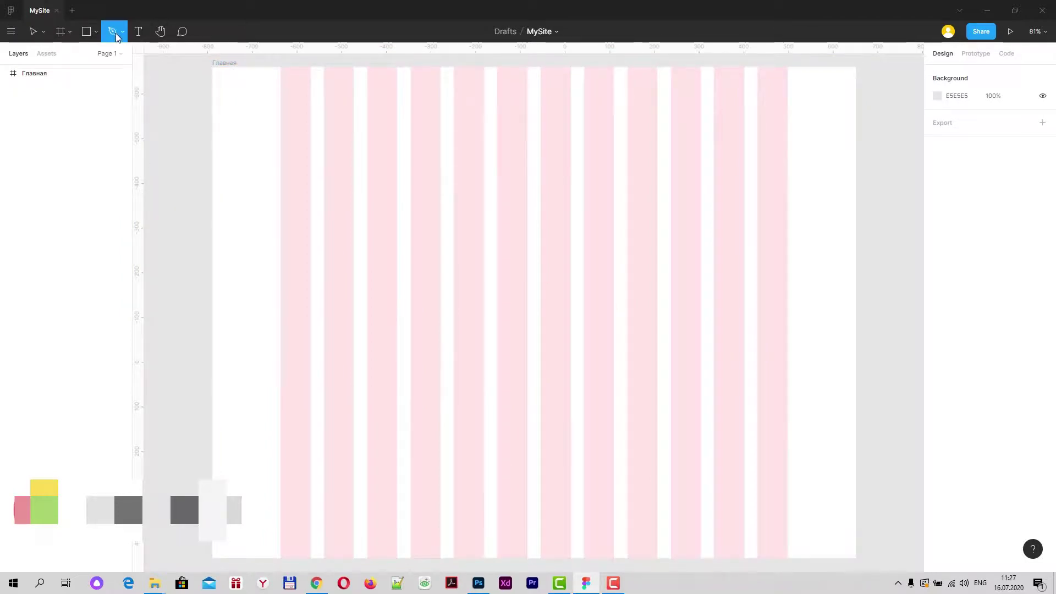
pyautogui.click(328, 297)
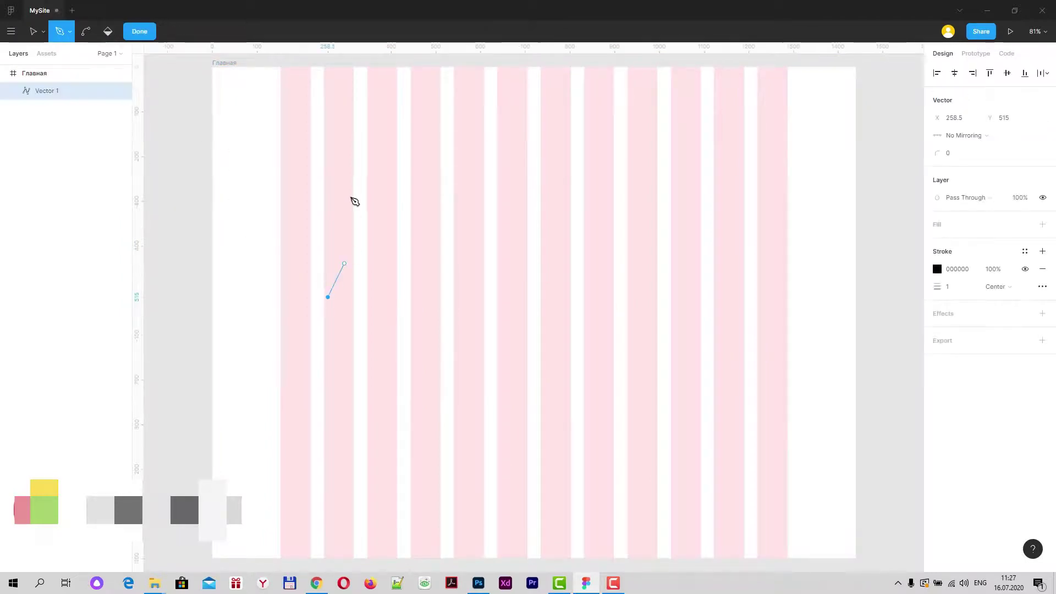
pyautogui.click(378, 191)
pyautogui.click(444, 288)
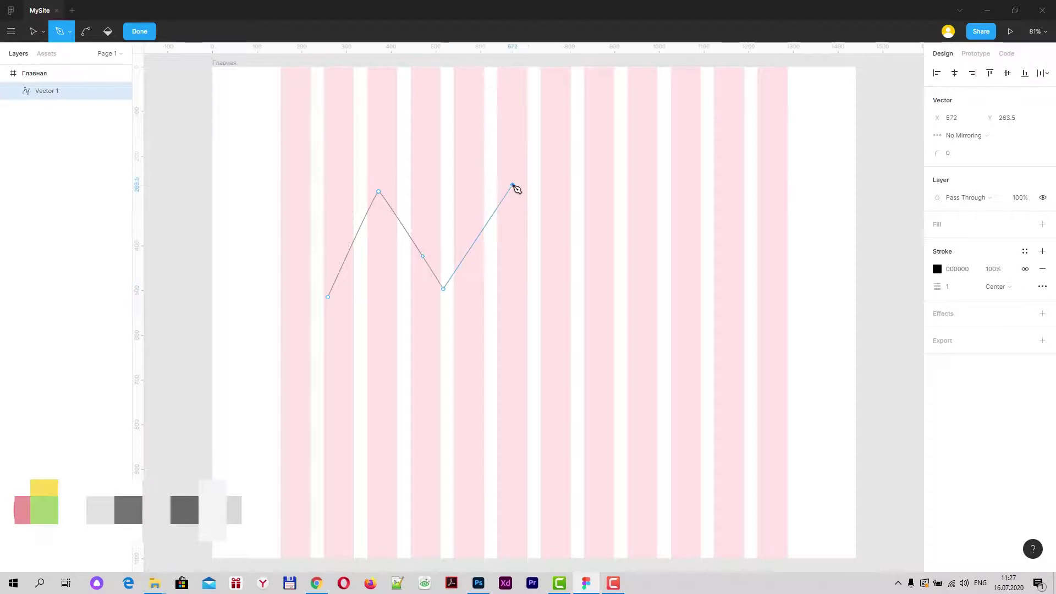
pyautogui.click(512, 185)
pyautogui.click(610, 292)
pyautogui.rightClick(613, 291)
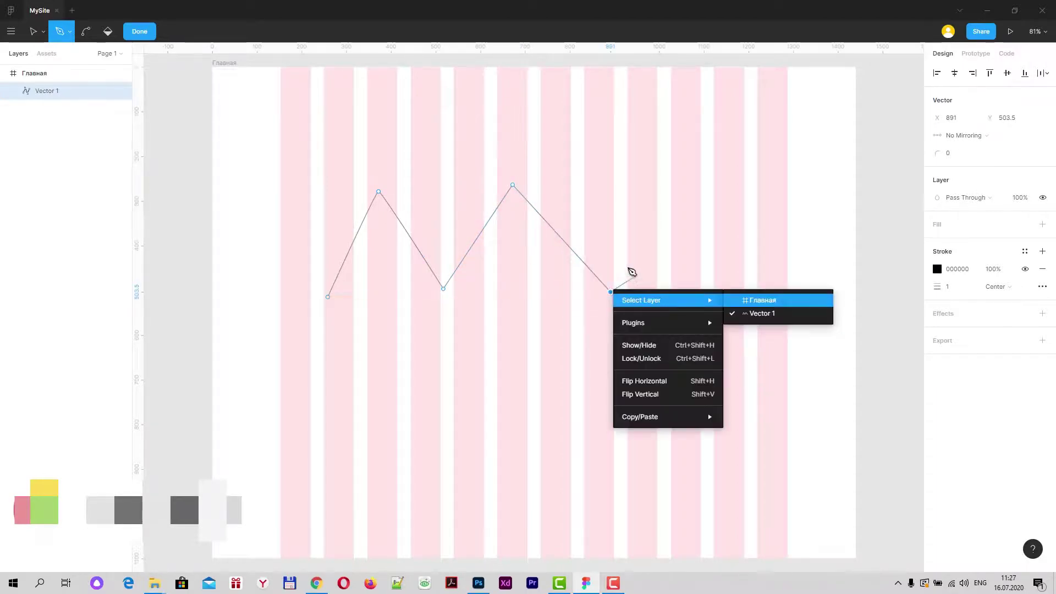
pyautogui.click(679, 262)
pyautogui.press('Escape')
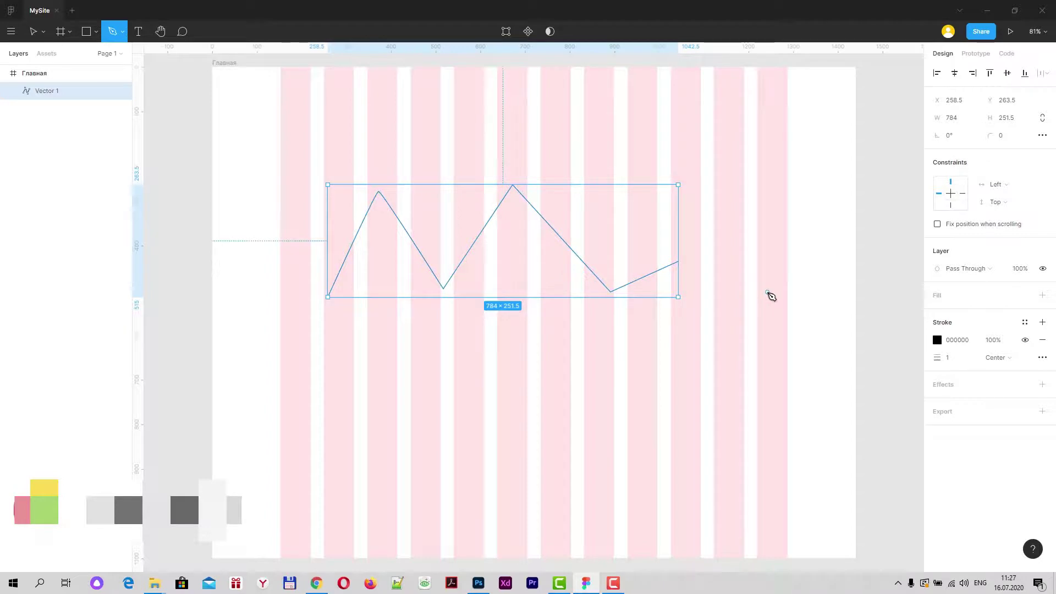
# Step: Give the zigzag a corner radius of 17, then delete it
pyautogui.moveTo(996, 137)
pyautogui.mouseDown()
pyautogui.moveTo(42, 137)
pyautogui.moveTo(359, 159)
pyautogui.moveTo(6, 176)
pyautogui.moveTo(1004, 187)
pyautogui.moveTo(7, 192)
pyautogui.mouseUp()
pyautogui.click(93, 86)
pyautogui.click(33, 33)
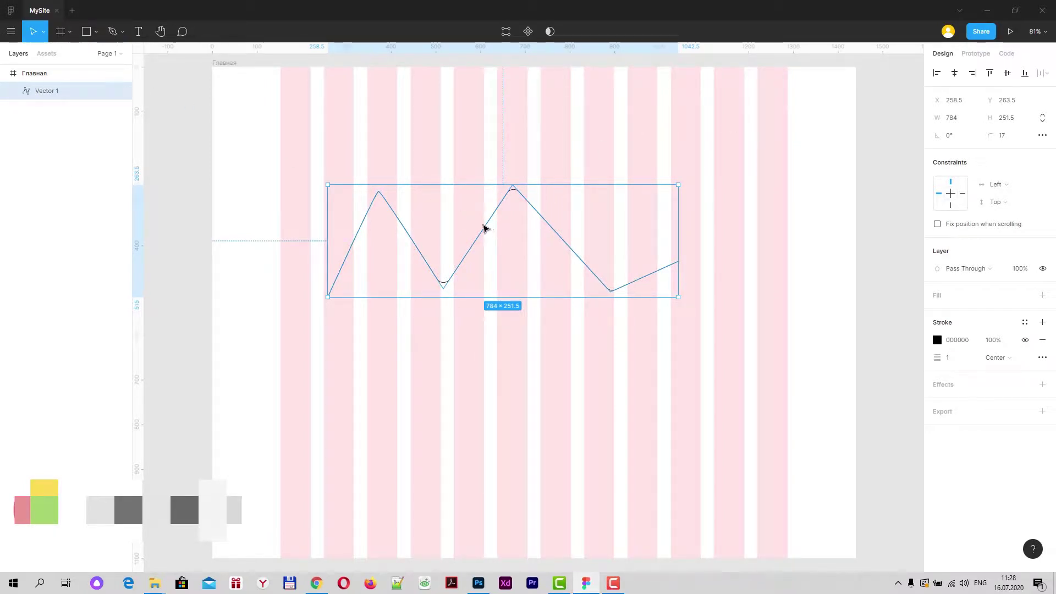
pyautogui.press('Delete')
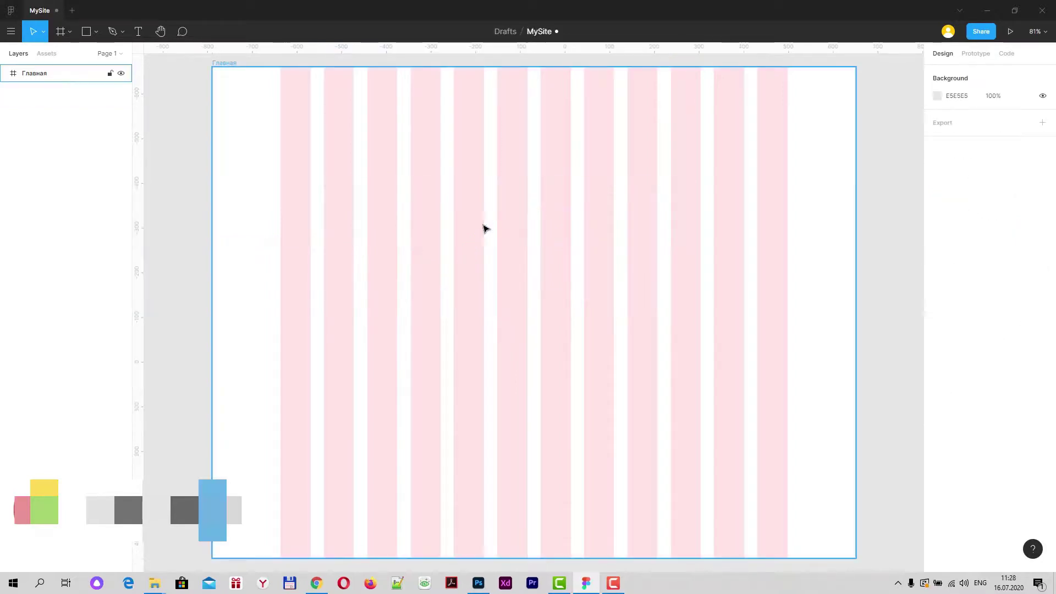
# Step: Clear the frame selection and switch to the Pen tool
pyautogui.click(289, 147)
pyautogui.press('Escape')
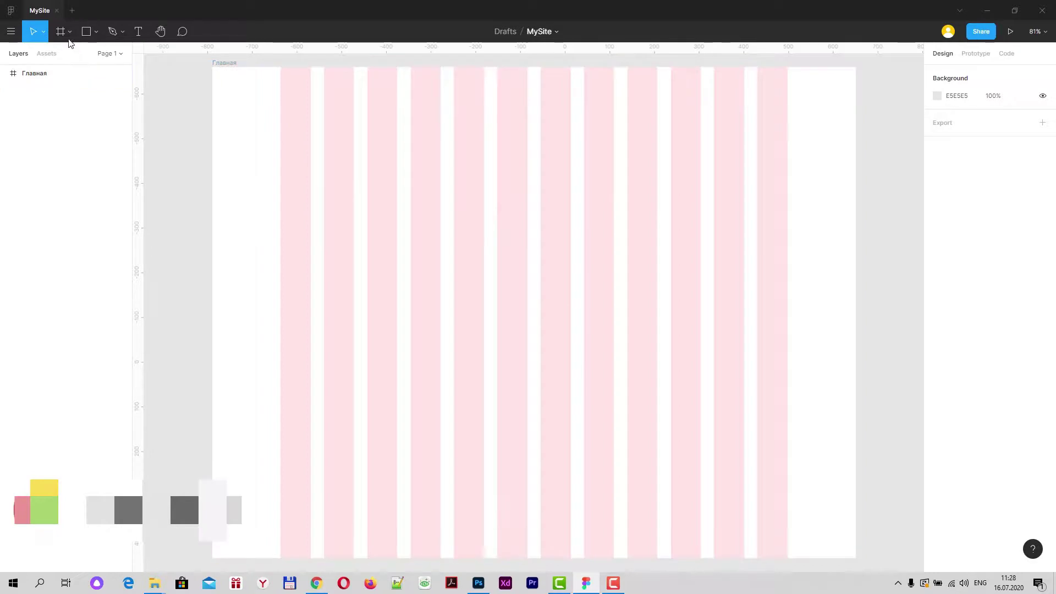
pyautogui.click(114, 31)
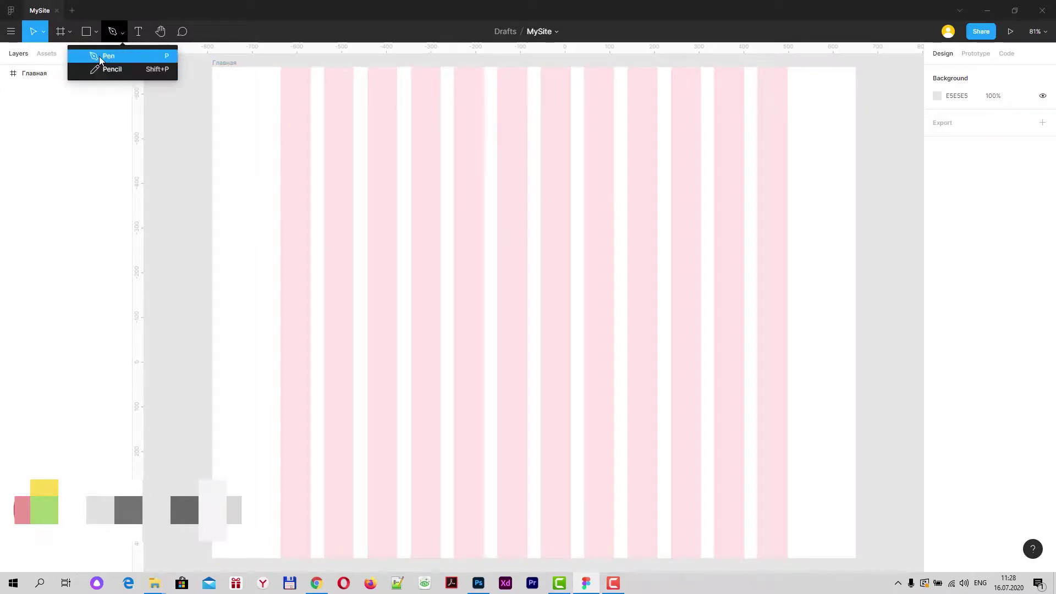
pyautogui.click(97, 53)
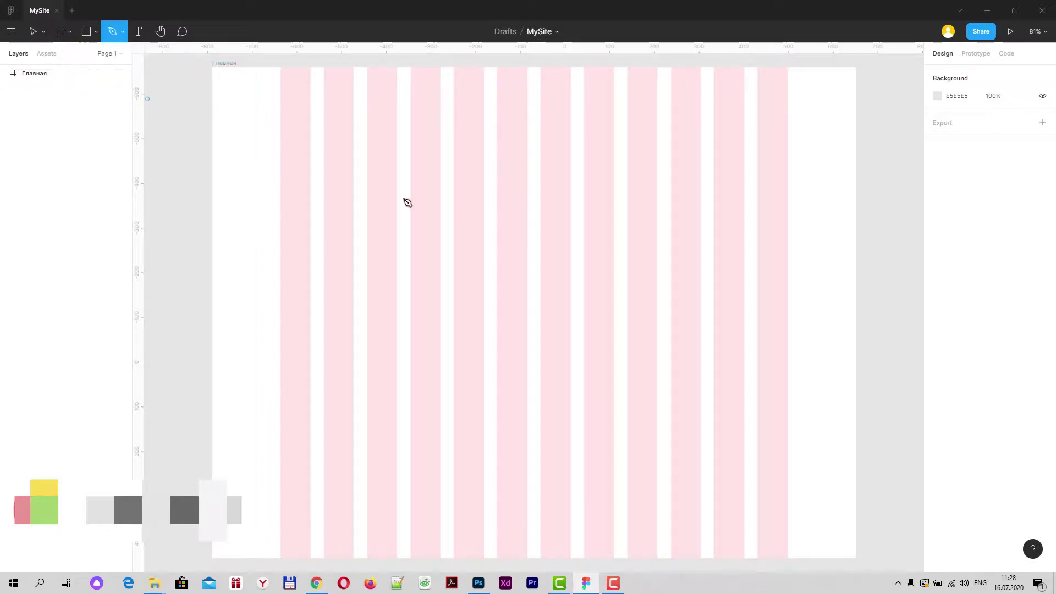
# Step: Draw Vector 1, a small closed six-corner polygon of 81 × 111, at the frame's left
pyautogui.click(324, 282)
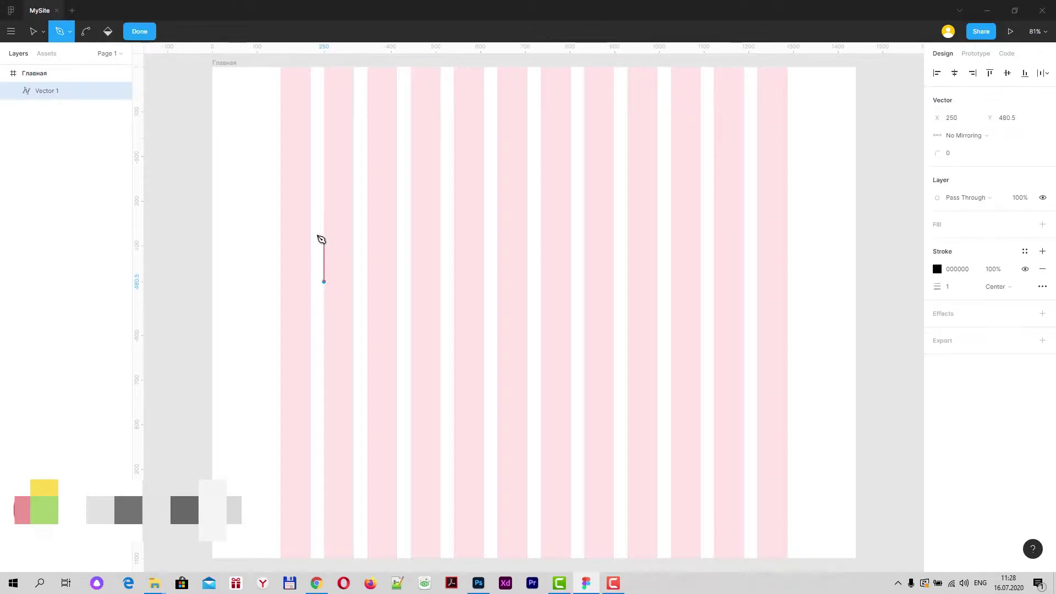
pyautogui.click(324, 231)
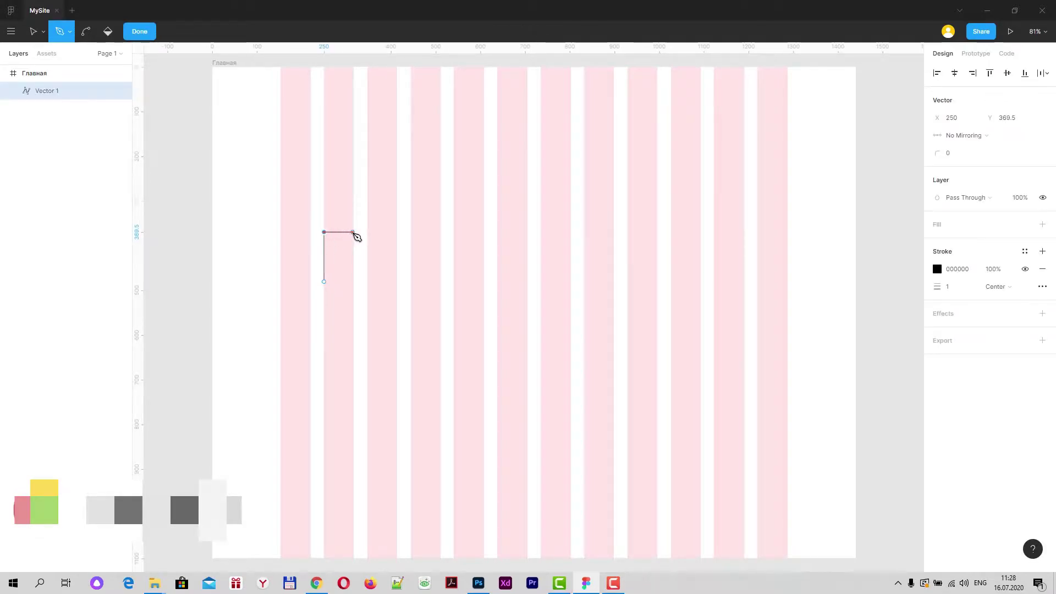
pyautogui.click(353, 232)
pyautogui.click(361, 262)
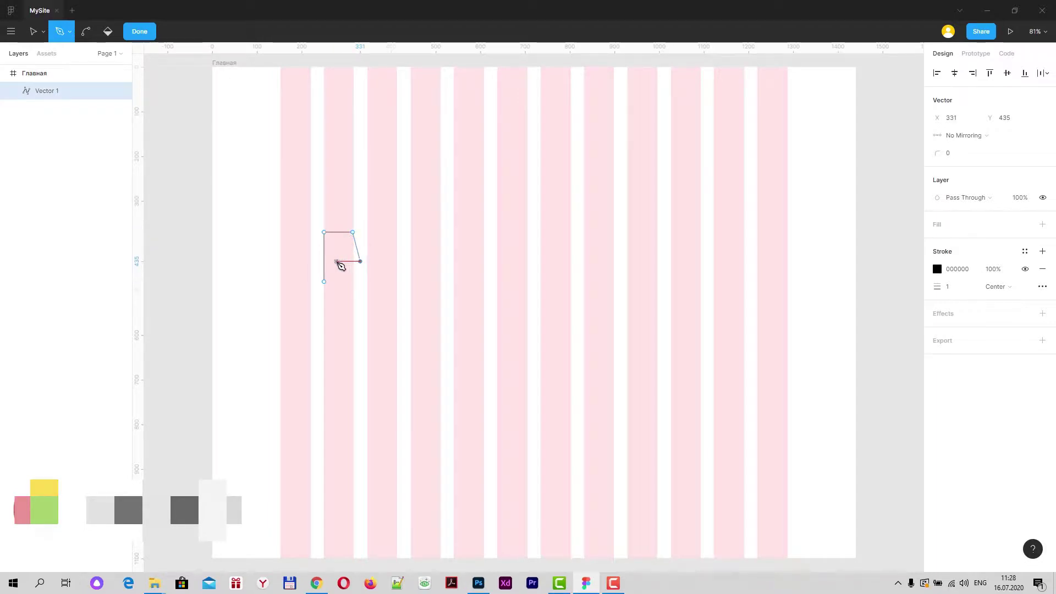
pyautogui.click(341, 262)
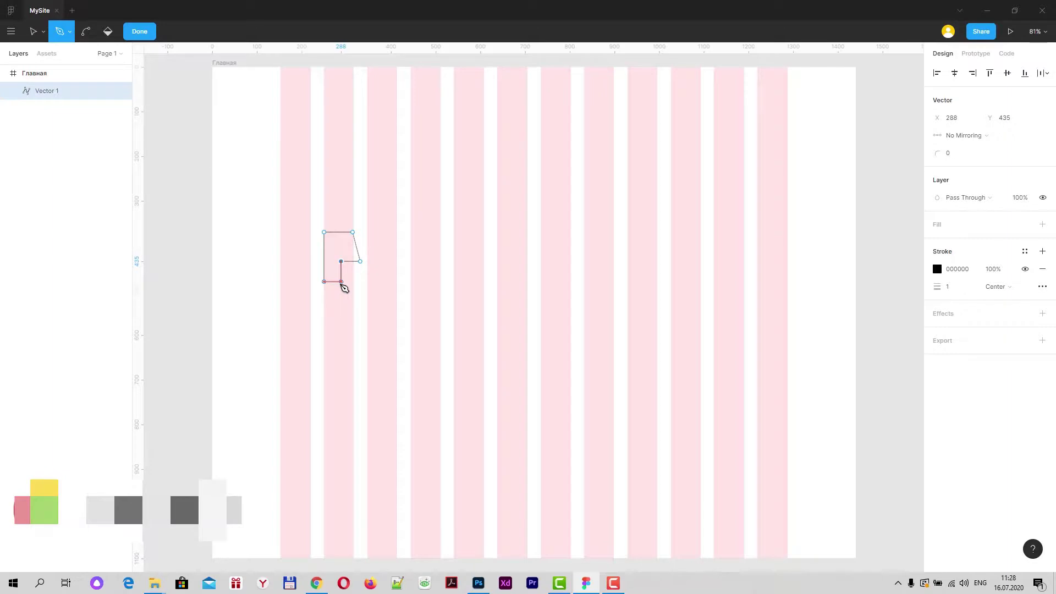
pyautogui.click(341, 282)
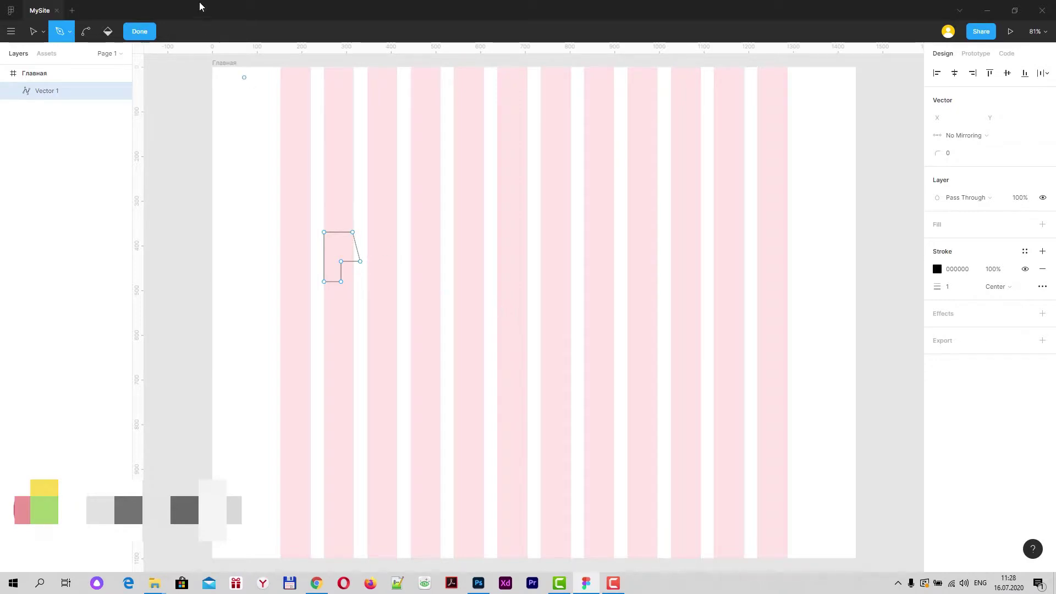
pyautogui.click(141, 32)
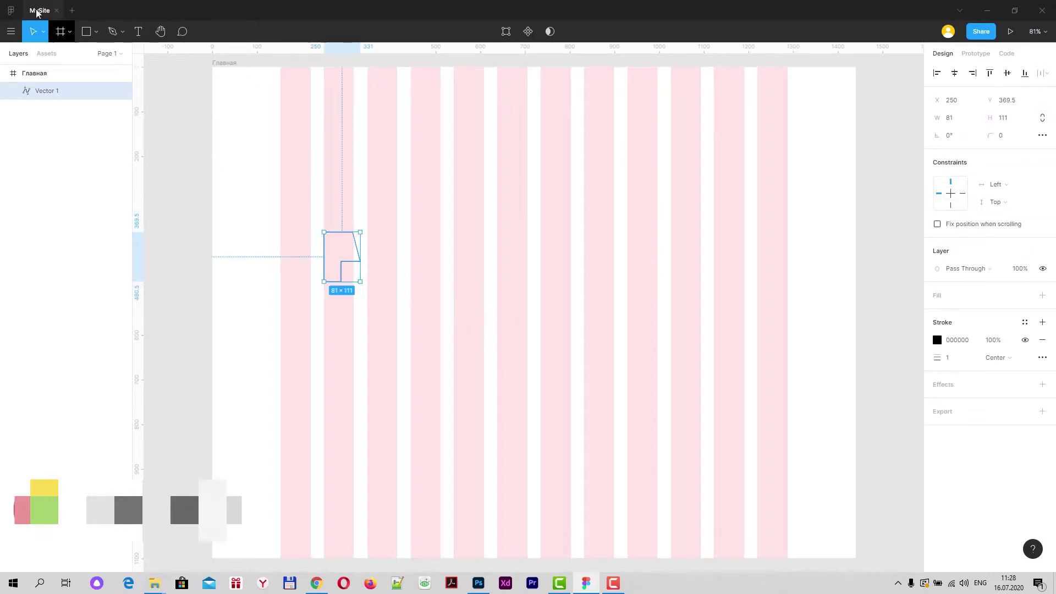
pyautogui.click(124, 33)
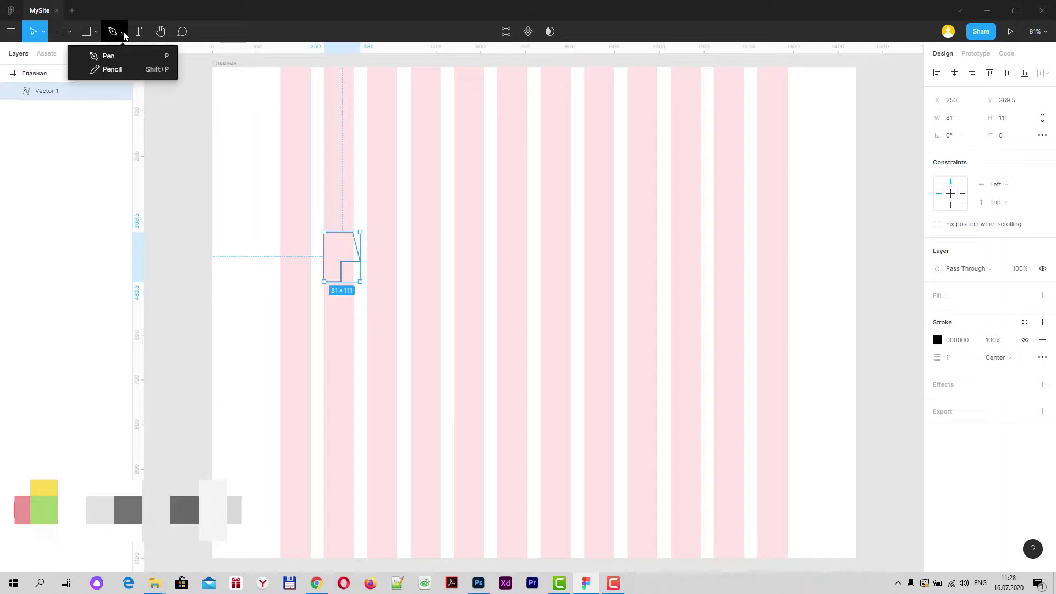
# Step: Pencil-sketch a large blob, three loose strokes and a small eye loop beside the polygon
pyautogui.click(113, 69)
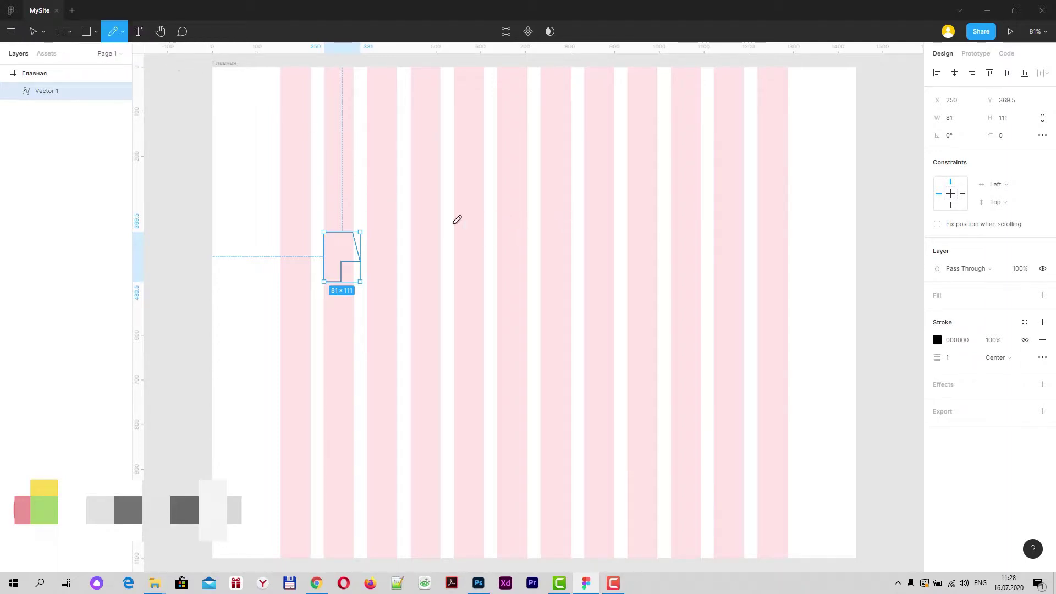
pyautogui.moveTo(422, 231)
pyautogui.mouseDown()
pyautogui.moveTo(449, 177)
pyautogui.moveTo(498, 229)
pyautogui.moveTo(550, 172)
pyautogui.moveTo(602, 181)
pyautogui.moveTo(624, 349)
pyautogui.moveTo(438, 269)
pyautogui.moveTo(429, 230)
pyautogui.moveTo(463, 237)
pyautogui.mouseUp()
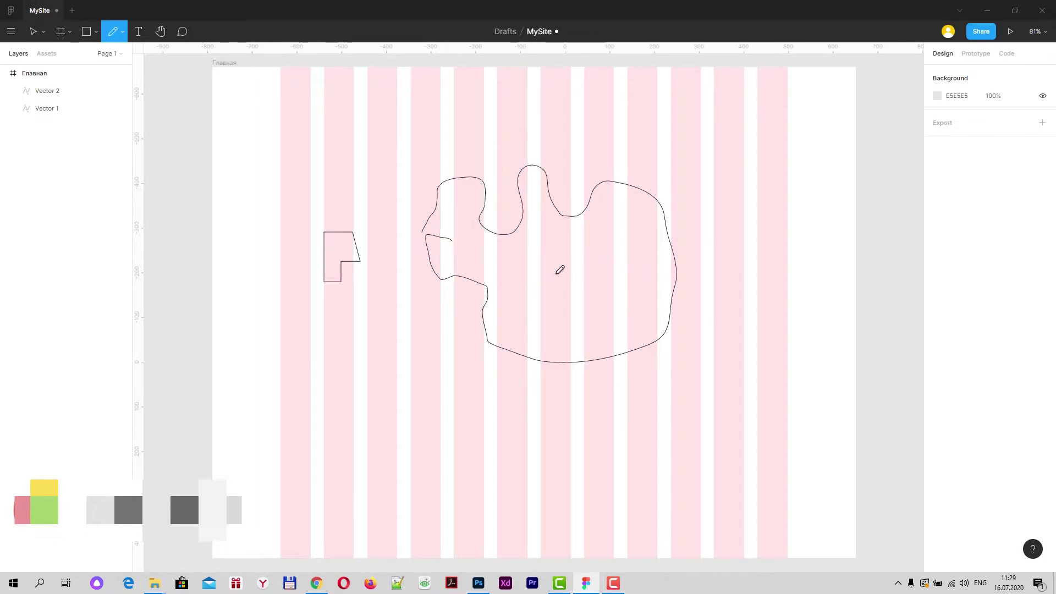
pyautogui.moveTo(558, 276)
pyautogui.mouseDown()
pyautogui.moveTo(596, 262)
pyautogui.moveTo(679, 191)
pyautogui.mouseUp()
pyautogui.moveTo(692, 263); pyautogui.dragTo(729, 225)
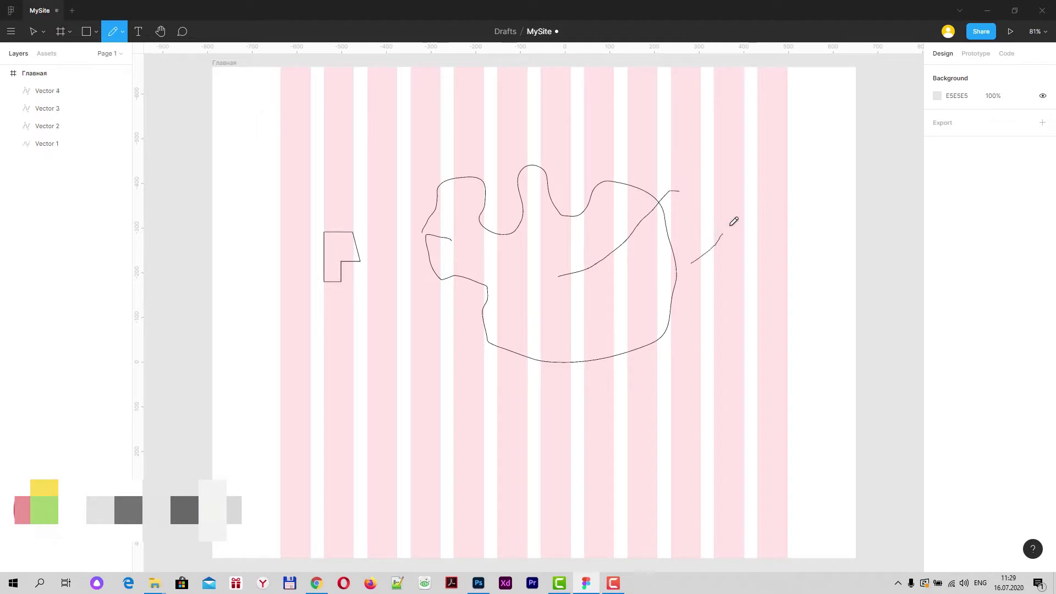
pyautogui.moveTo(642, 164); pyautogui.dragTo(705, 157)
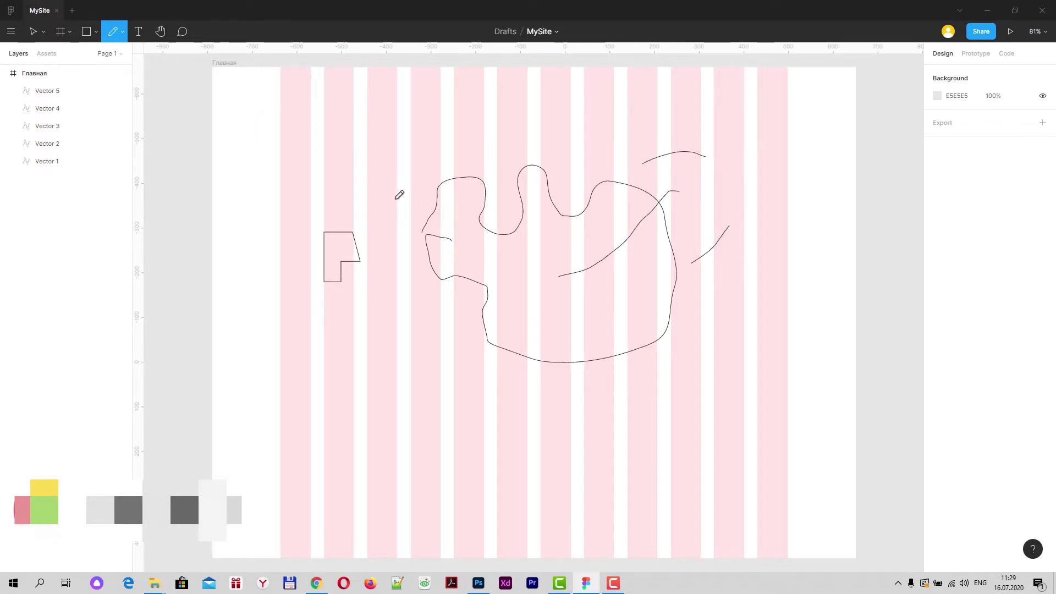
pyautogui.moveTo(450, 195); pyautogui.dragTo(450, 196)
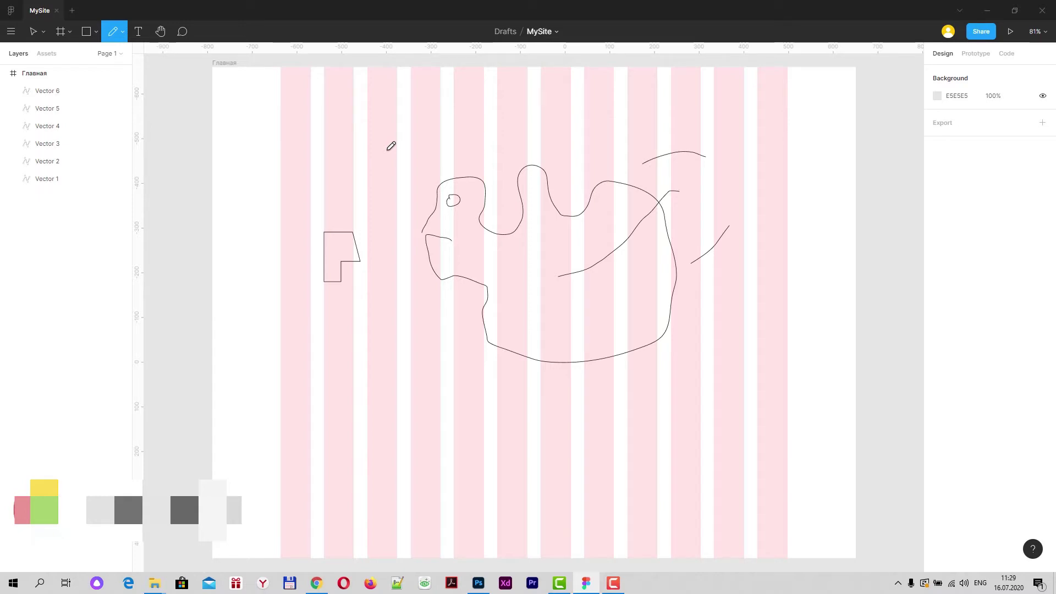
pyautogui.click(118, 31)
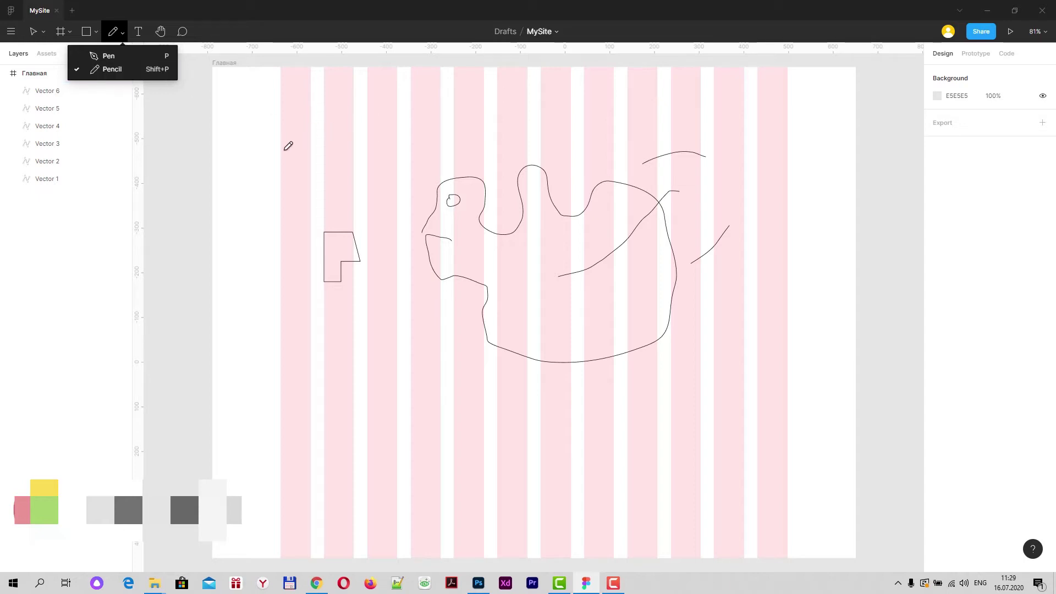
pyautogui.click(107, 55)
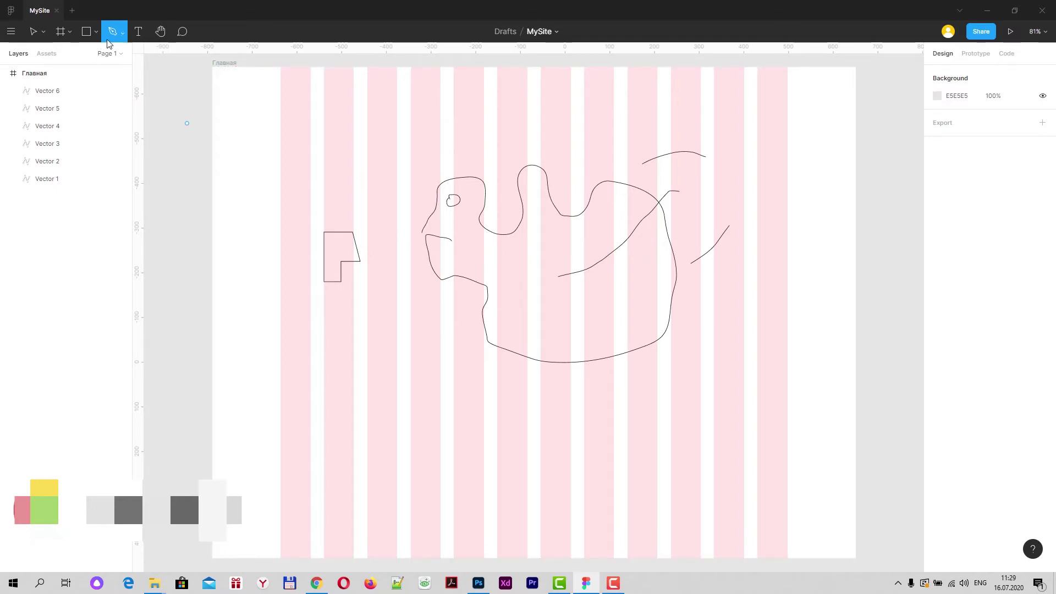
# Step: Stretch blob Vector 2 up and left to 595 × 472, then select all the vectors
pyautogui.click(32, 32)
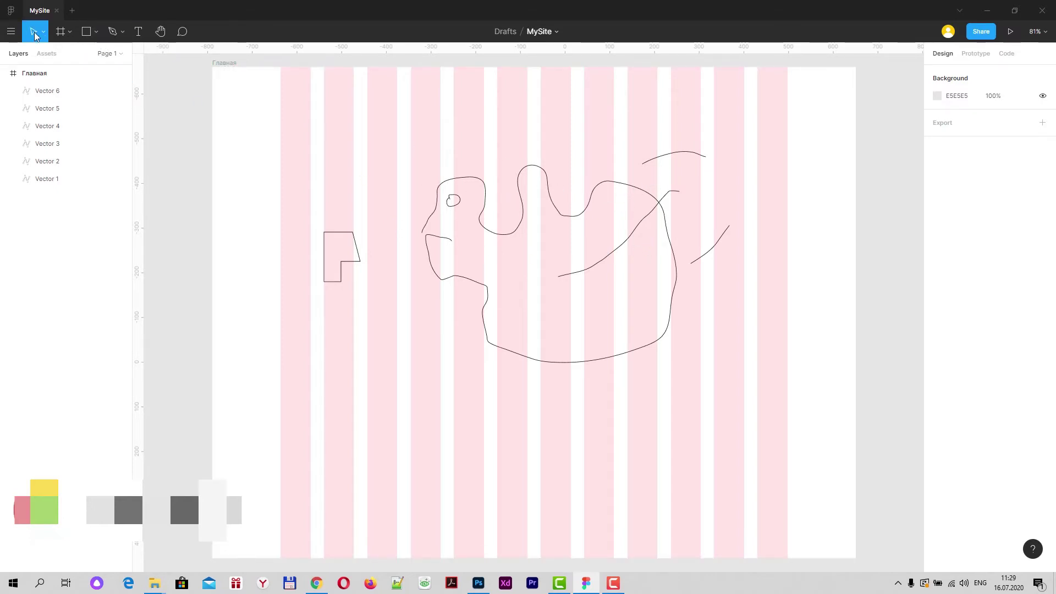
pyautogui.click(559, 210)
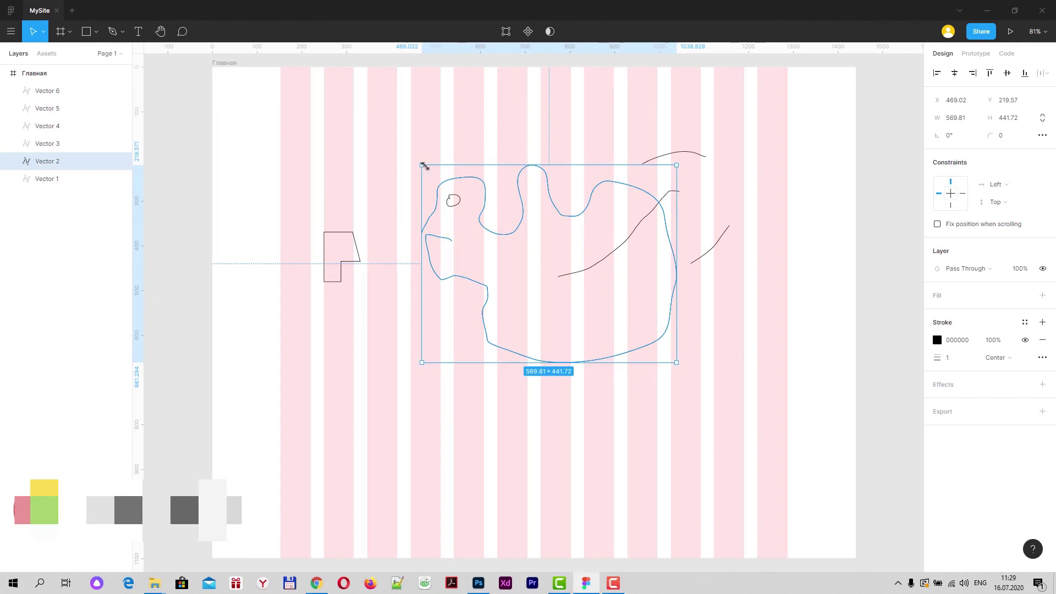
pyautogui.moveTo(421, 165); pyautogui.dragTo(411, 152)
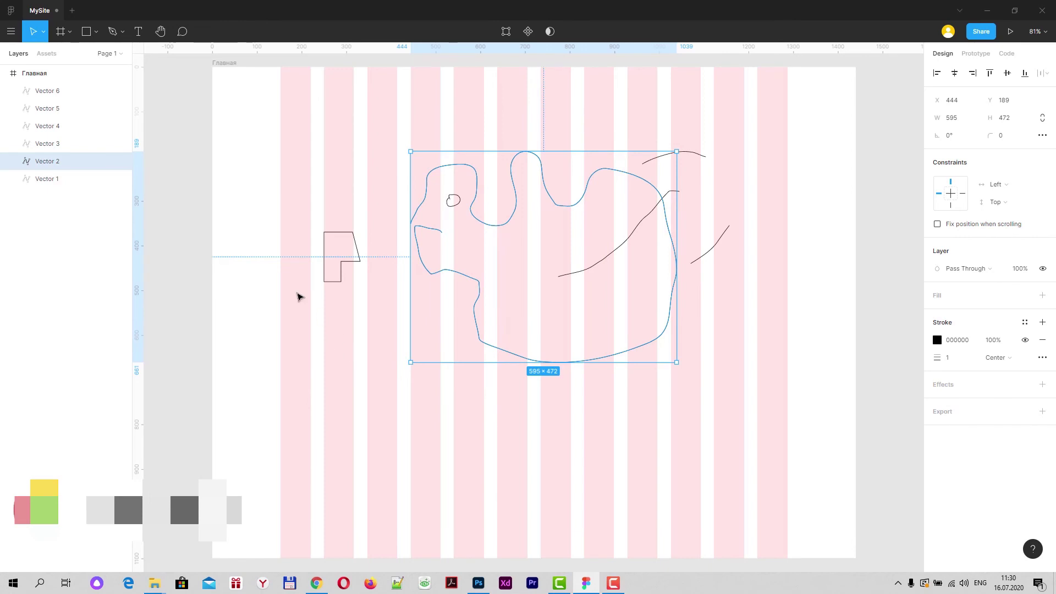
pyautogui.moveTo(188, 94); pyautogui.dragTo(817, 398)
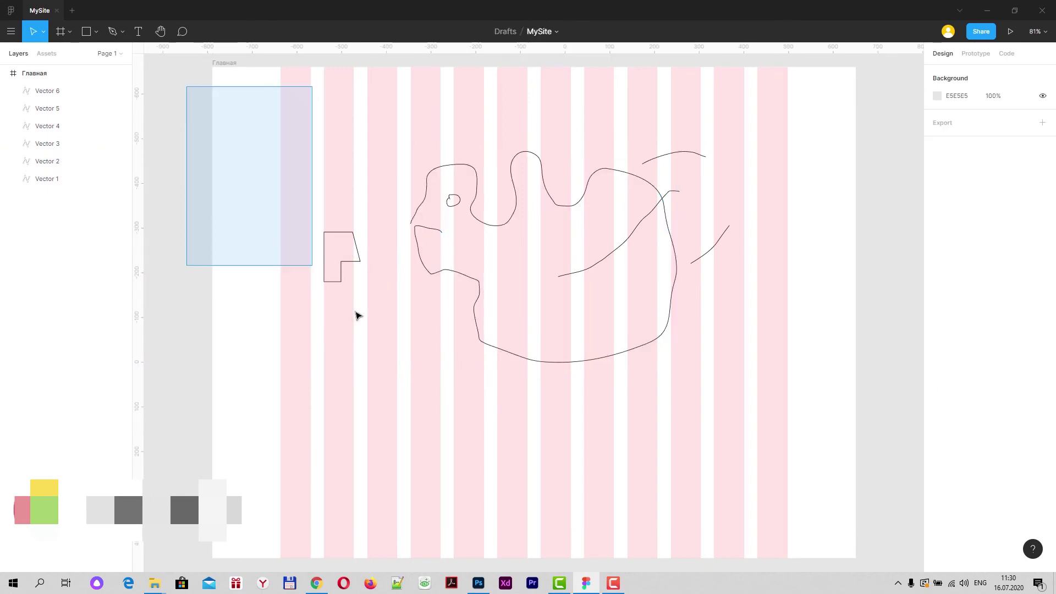